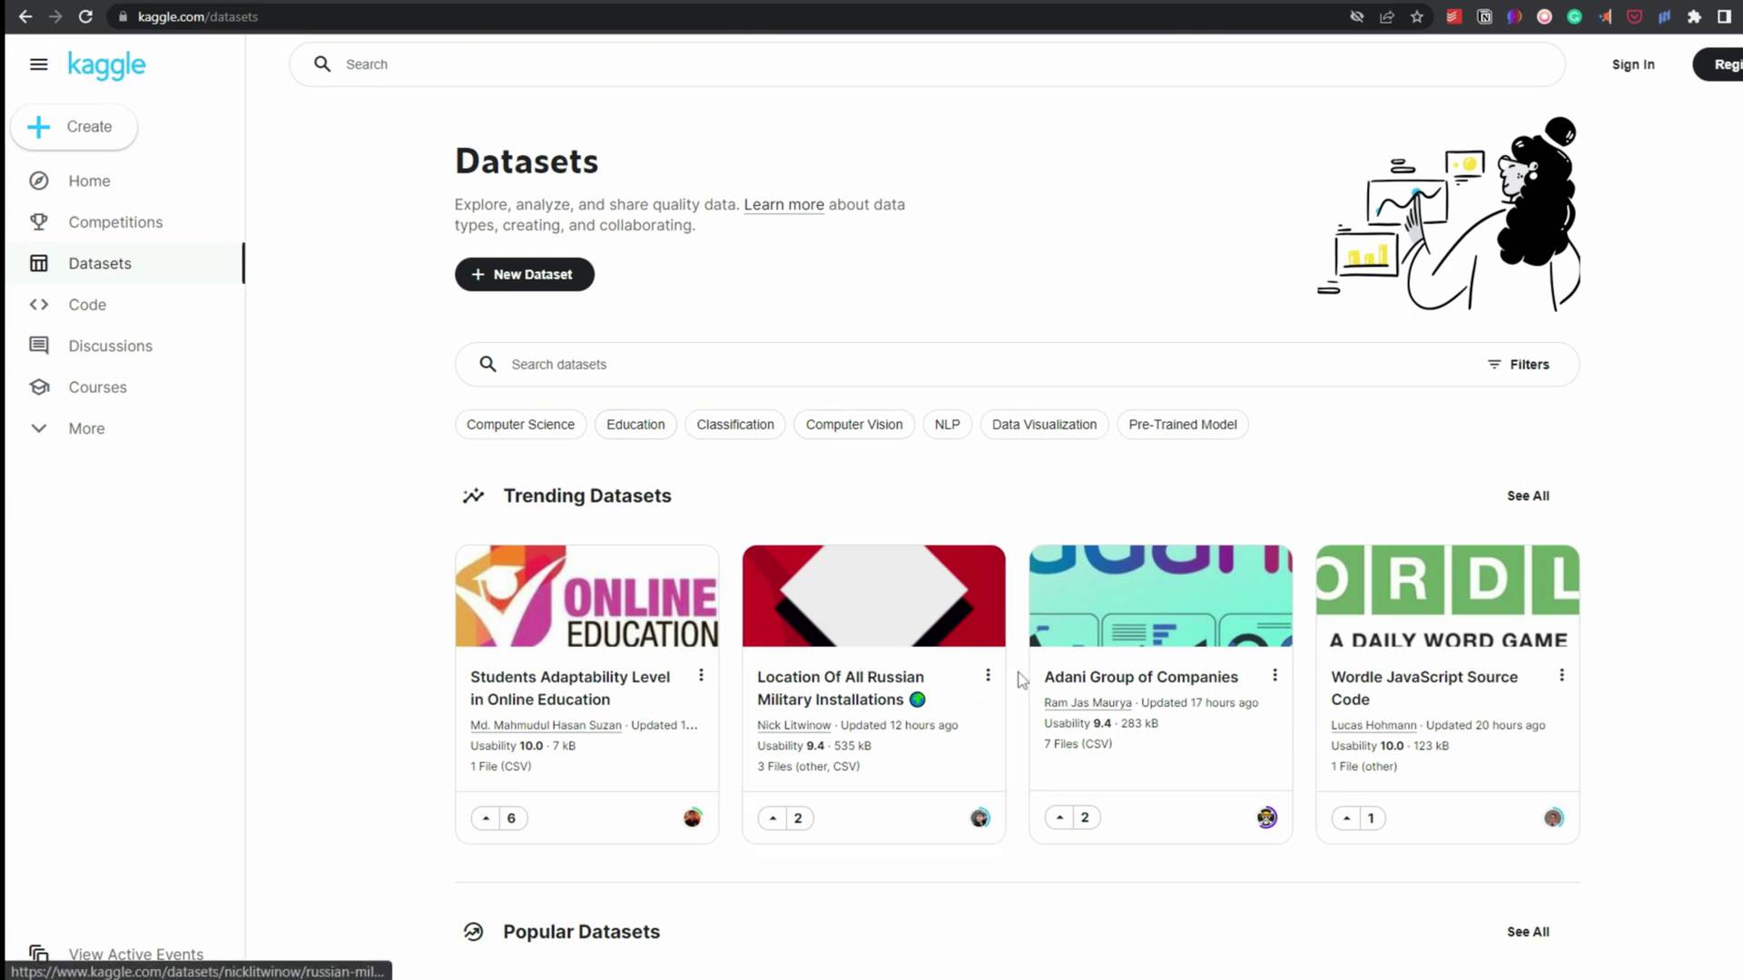
Open the Students Adaptability Level in Online Education dataset and browse its preview.
{"action": "left_click", "coordinate": [633, 683]}
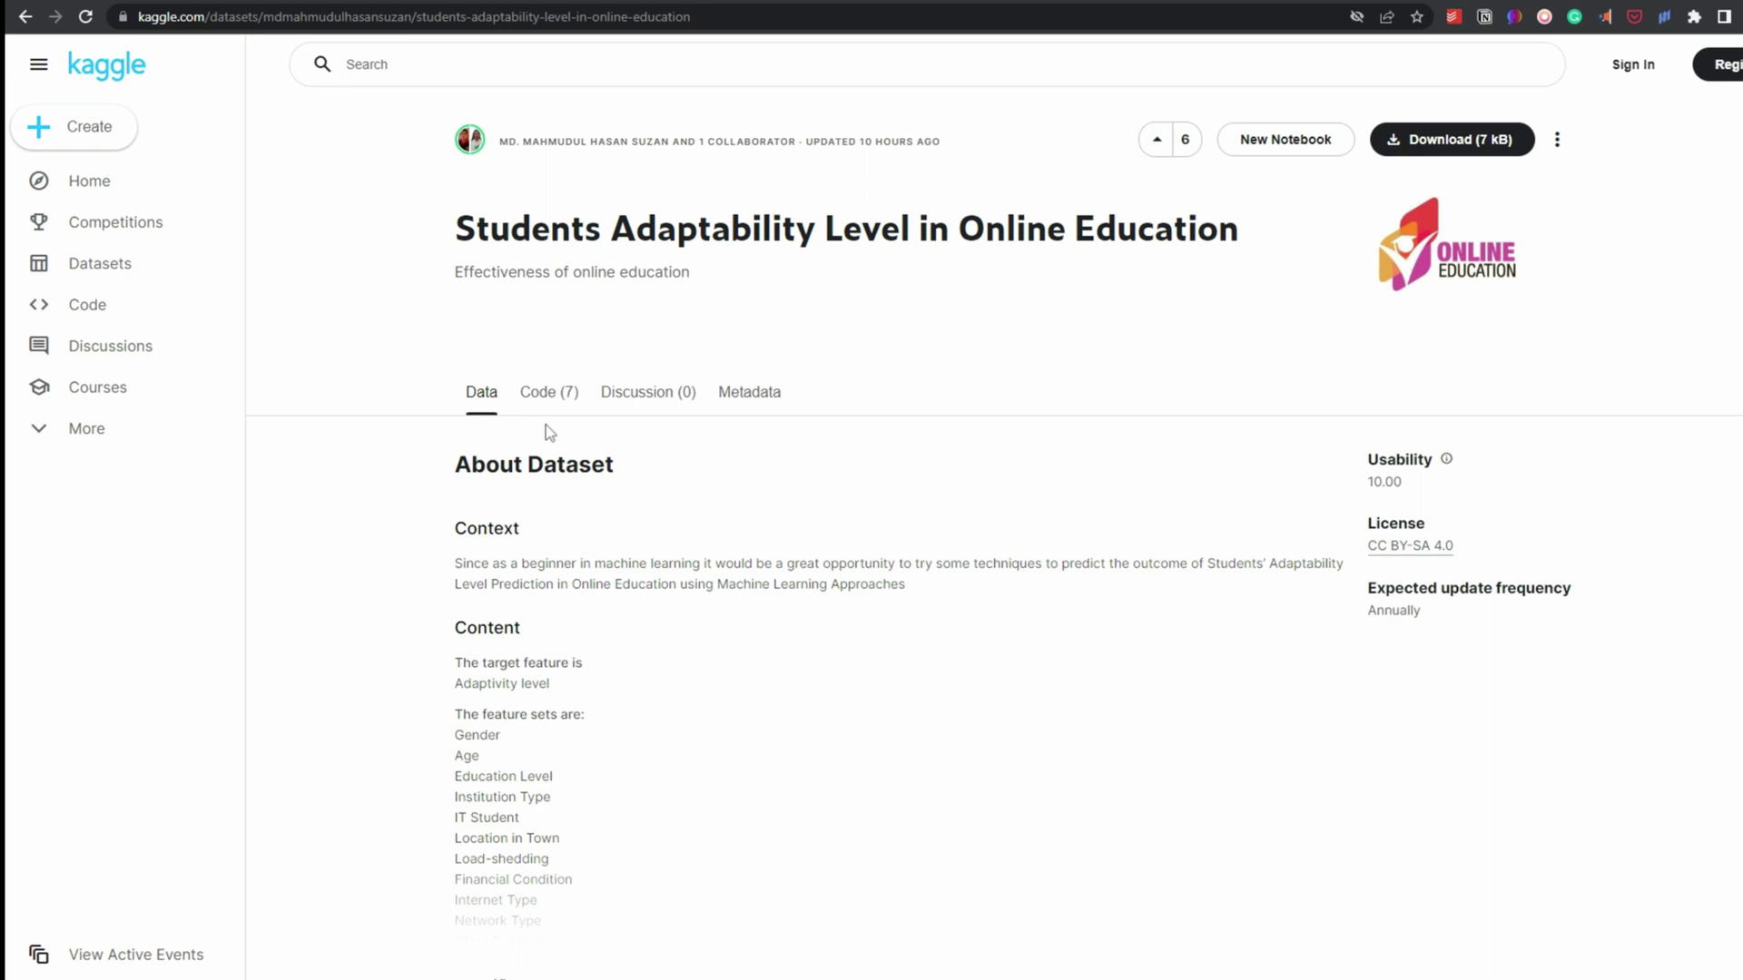
{"action": "scroll", "coordinate": [1483, 521], "scroll_direction": "down", "scroll_amount": 10}
{"action": "scroll", "coordinate": [1482, 521], "scroll_direction": "up", "scroll_amount": 2}
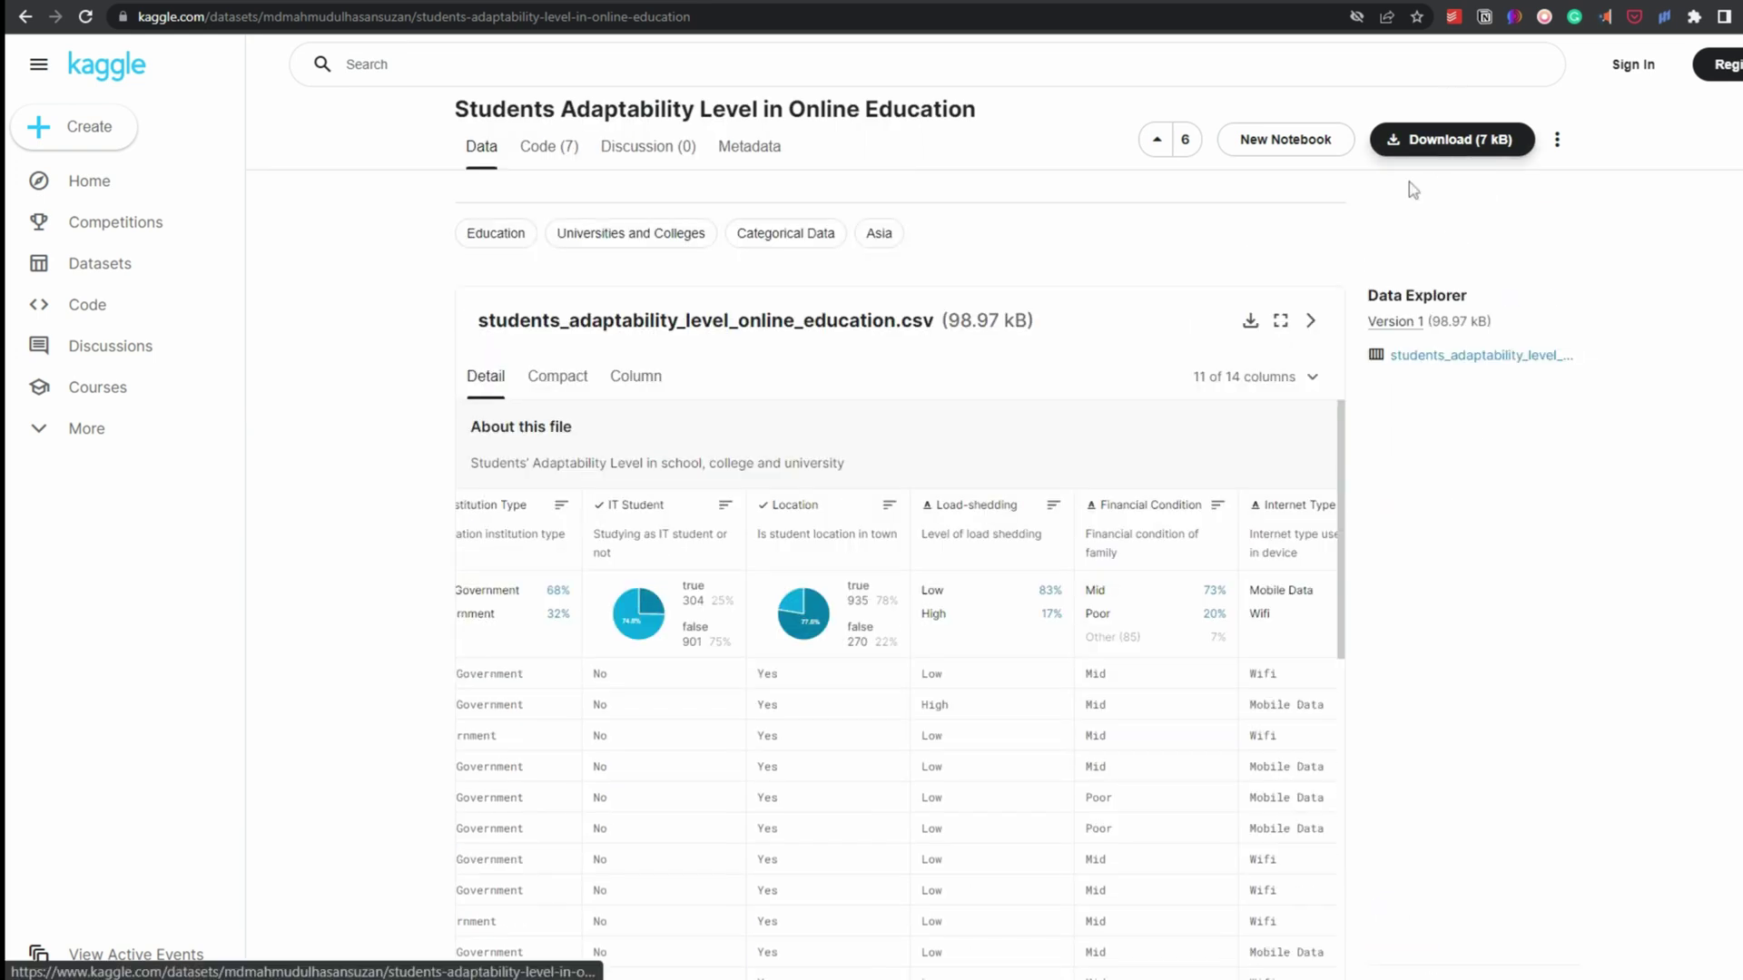
{"action": "scroll", "coordinate": [901, 329], "scroll_direction": "up", "scroll_amount": 4}
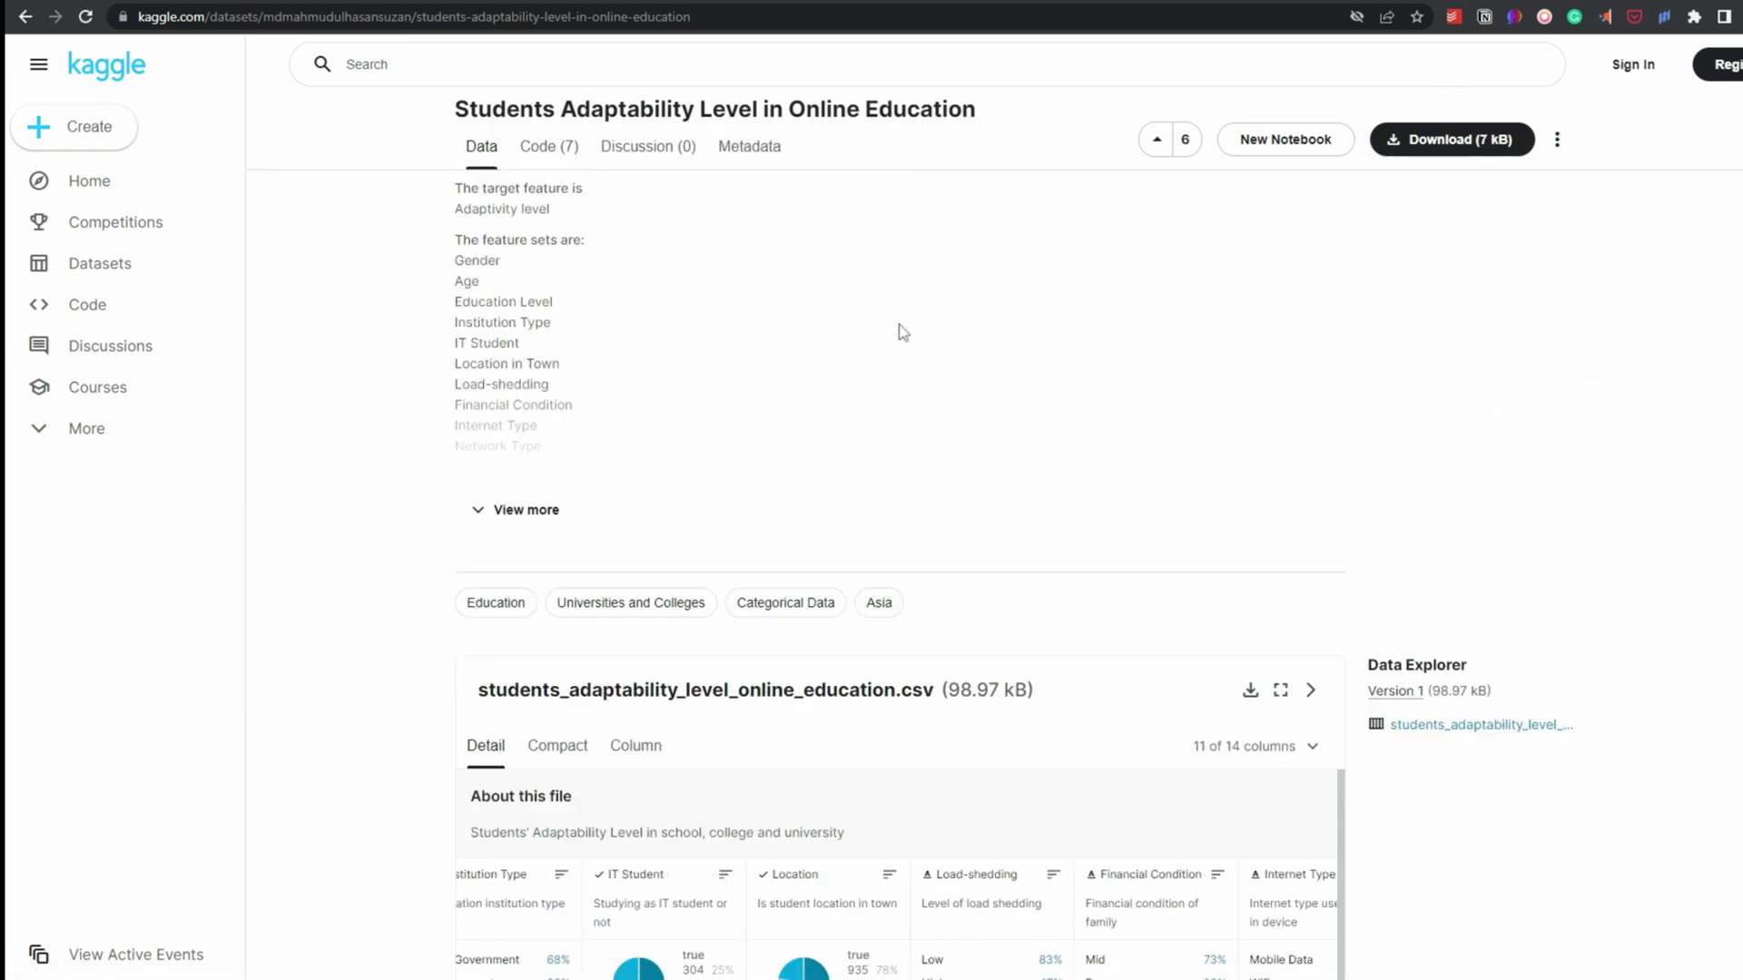
Show the seven code notebooks built on the Students Adaptability dataset.
{"action": "left_click", "coordinate": [552, 150]}
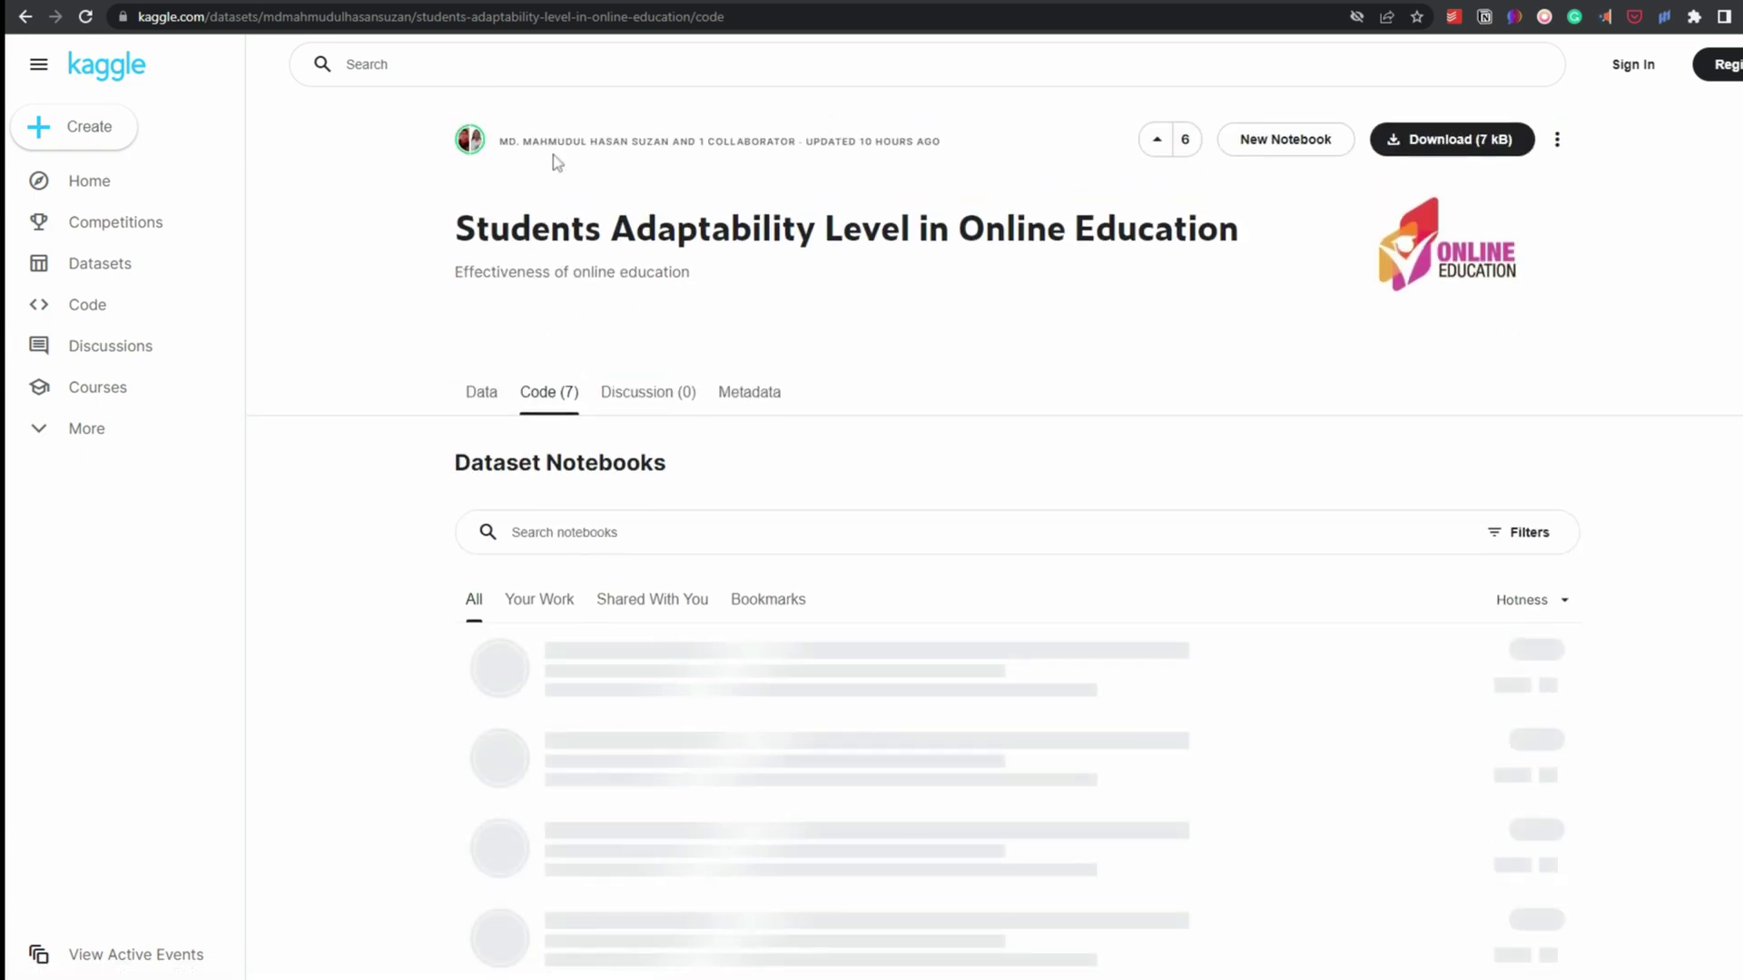
{"action": "scroll", "coordinate": [744, 582], "scroll_direction": "down", "scroll_amount": 4}
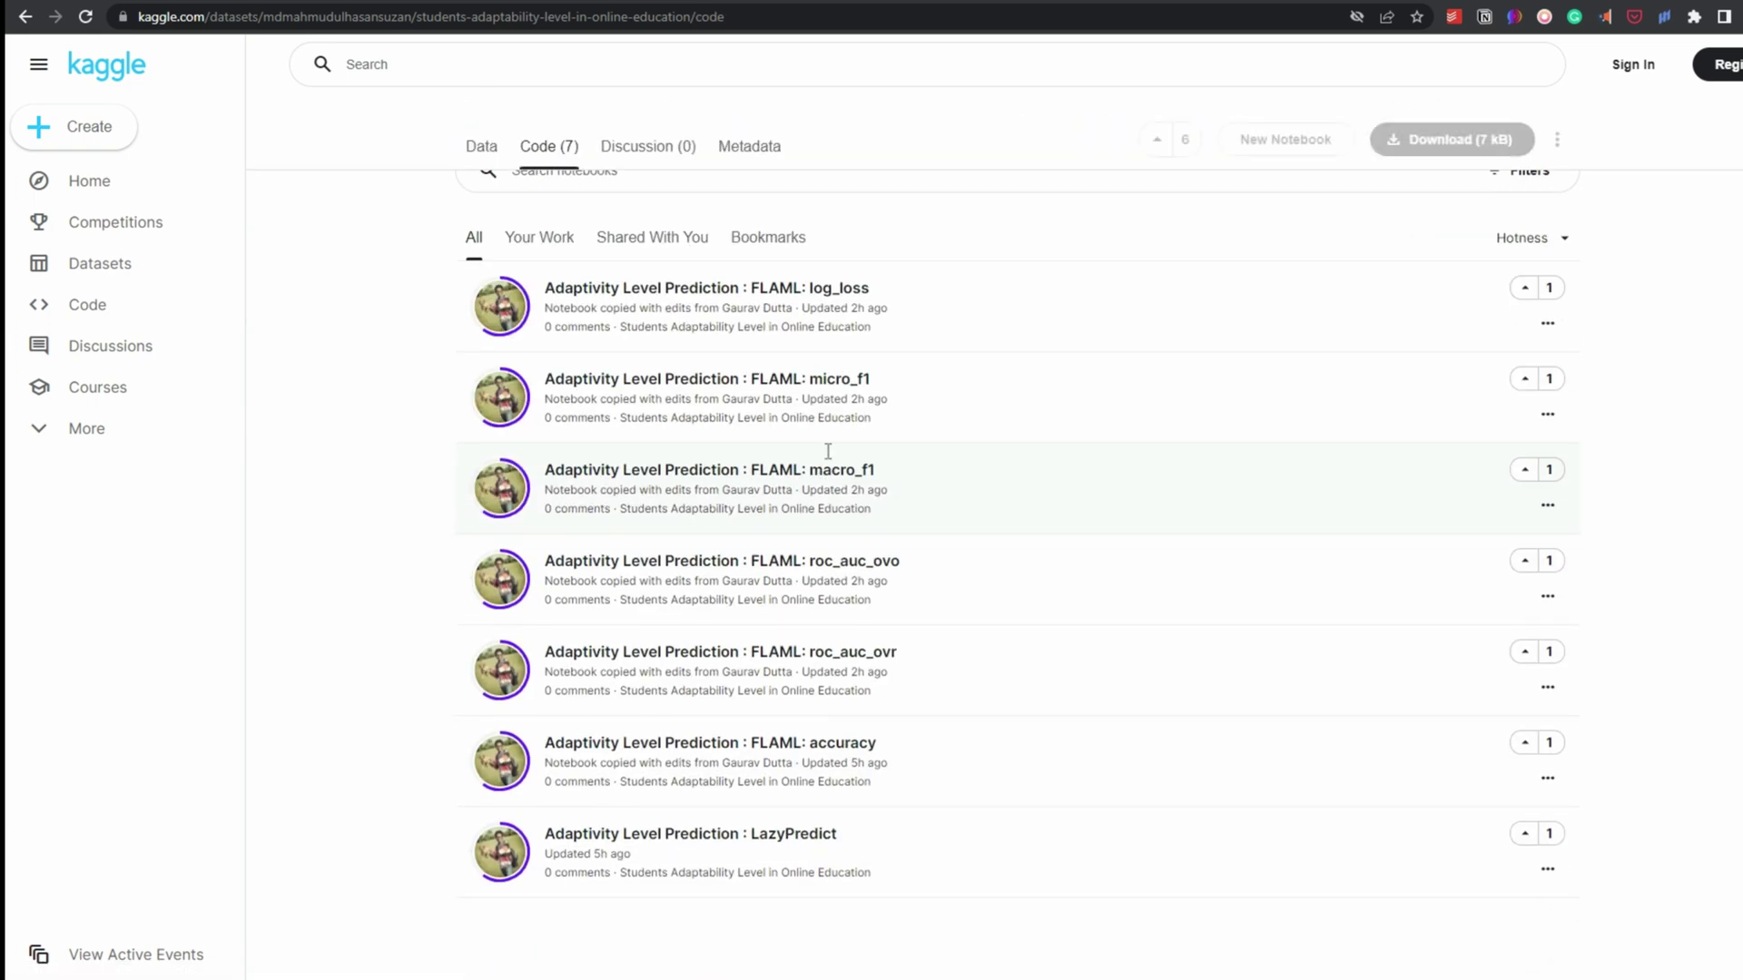
{"action": "scroll", "coordinate": [896, 400], "scroll_direction": "up", "scroll_amount": 4}
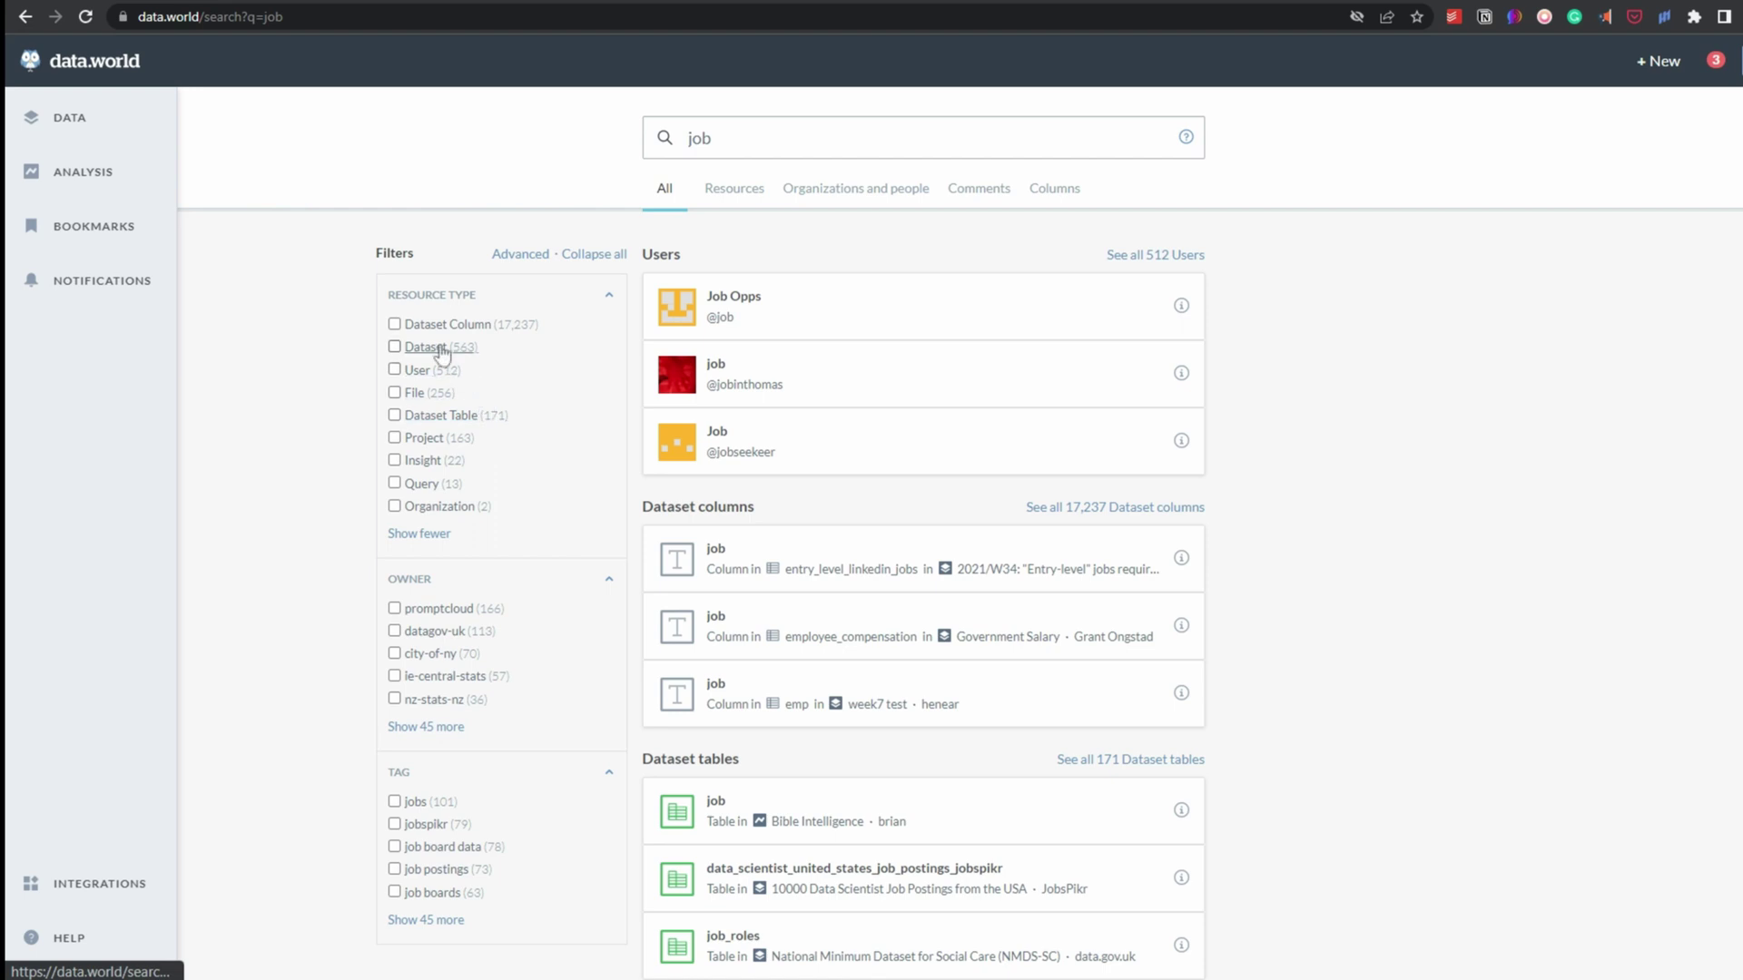
Filter job results to datasets tagged 'job board data' and open the eMedCareers emed_careers_eu.csv table.
{"action": "left_click", "coordinate": [442, 353]}
{"action": "left_click", "coordinate": [440, 635]}
{"action": "left_click", "coordinate": [733, 190]}
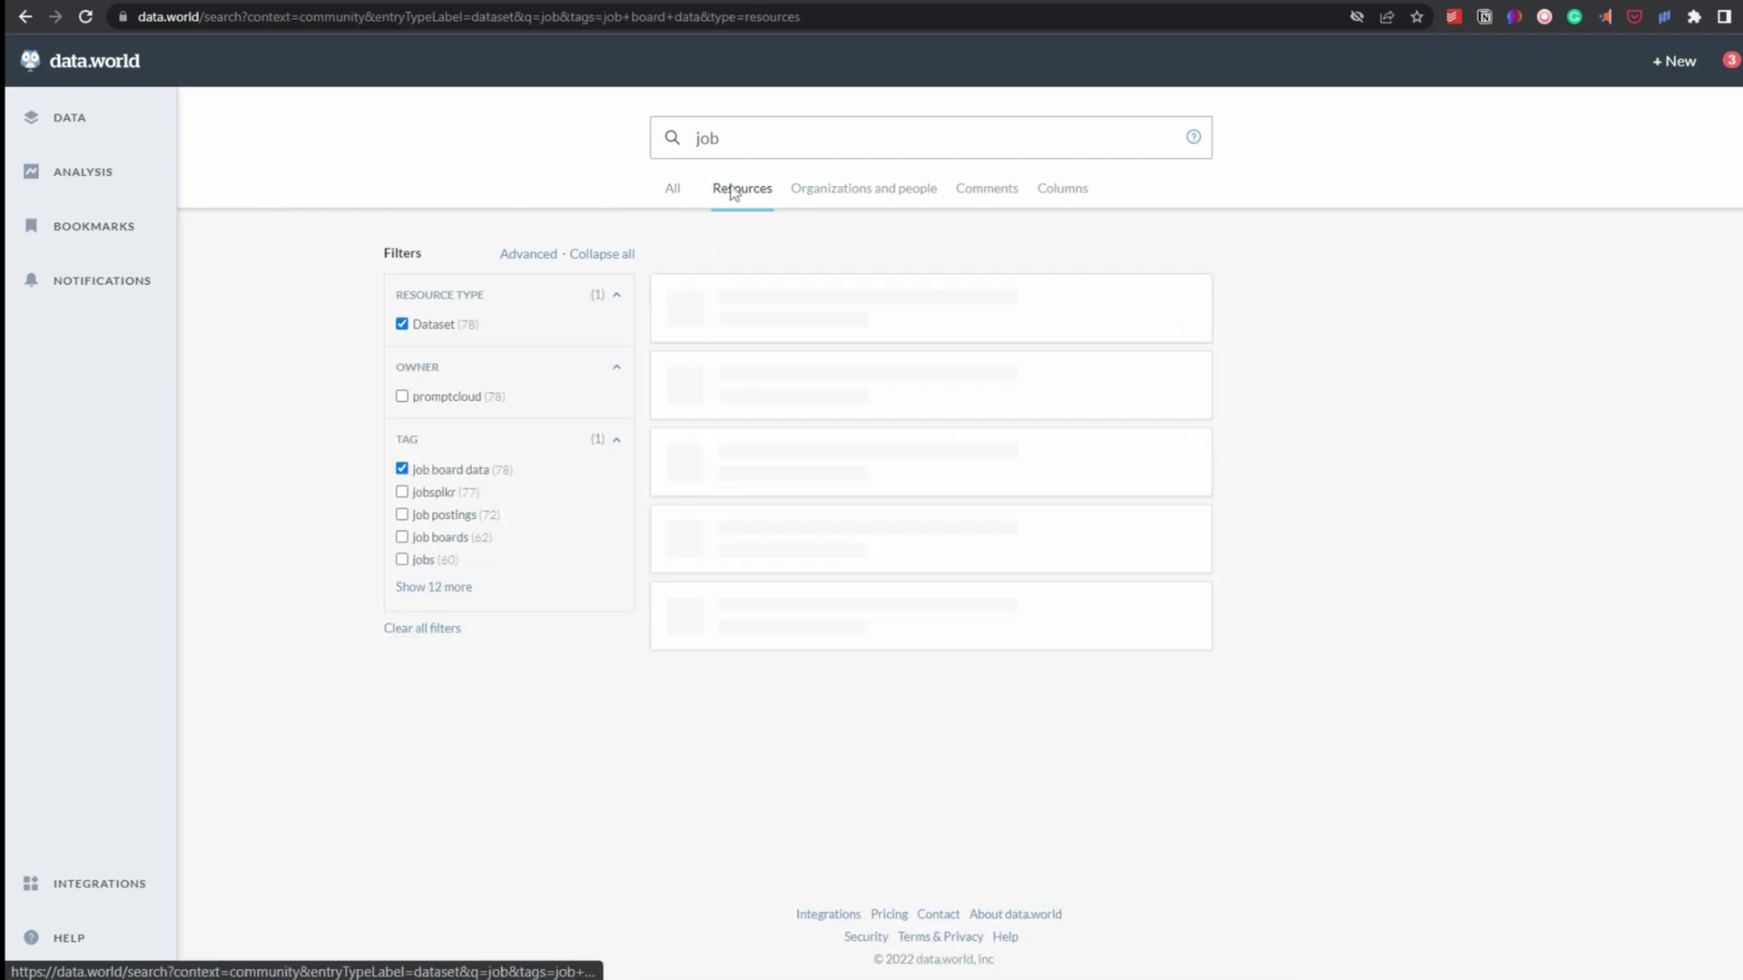
{"action": "scroll", "coordinate": [956, 446], "scroll_direction": "down", "scroll_amount": 8}
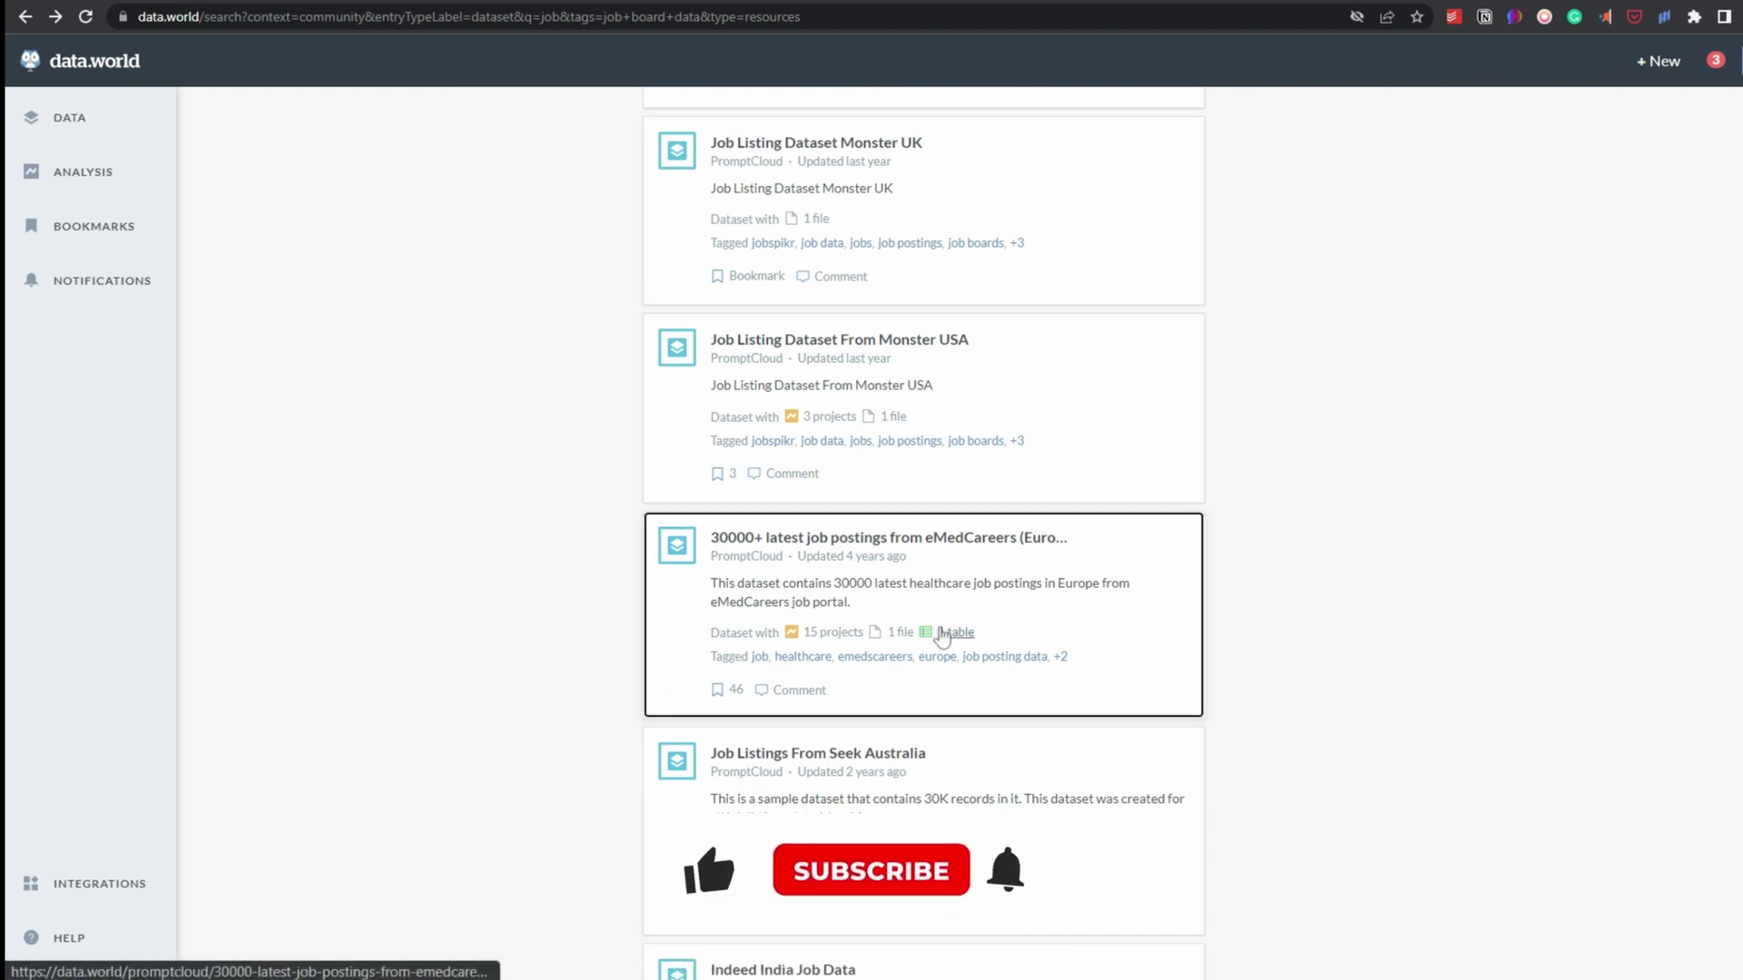
{"action": "left_click", "coordinate": [943, 633]}
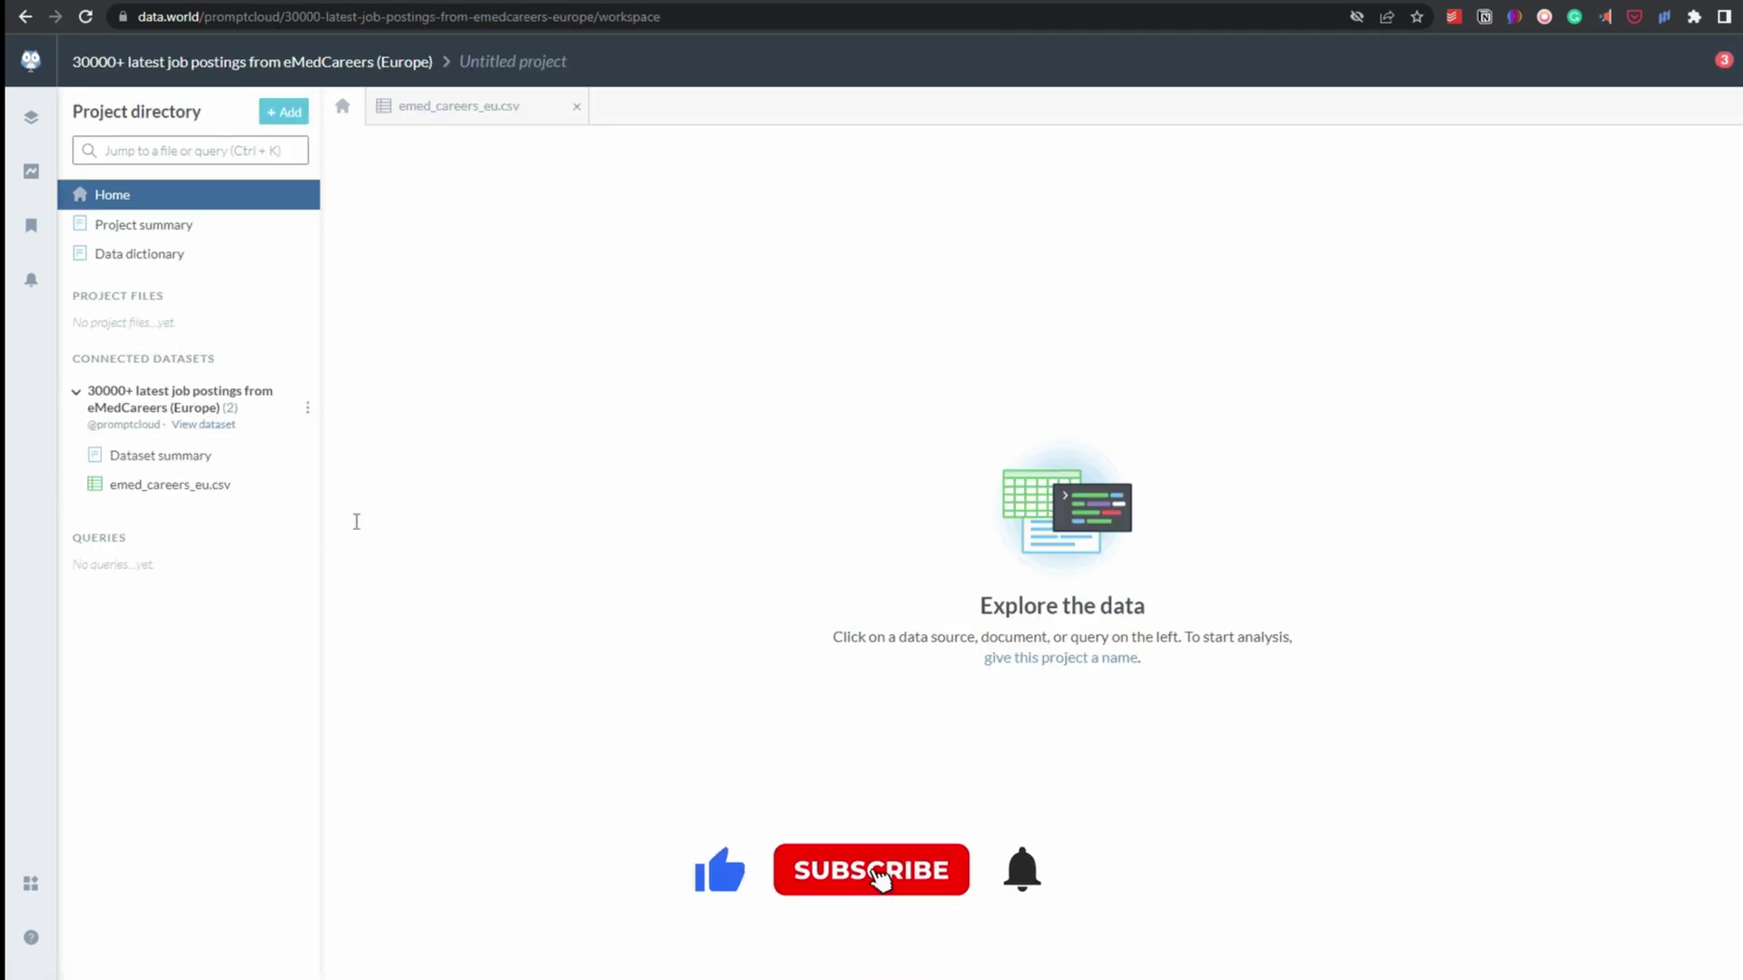
{"action": "left_click", "coordinate": [173, 485]}
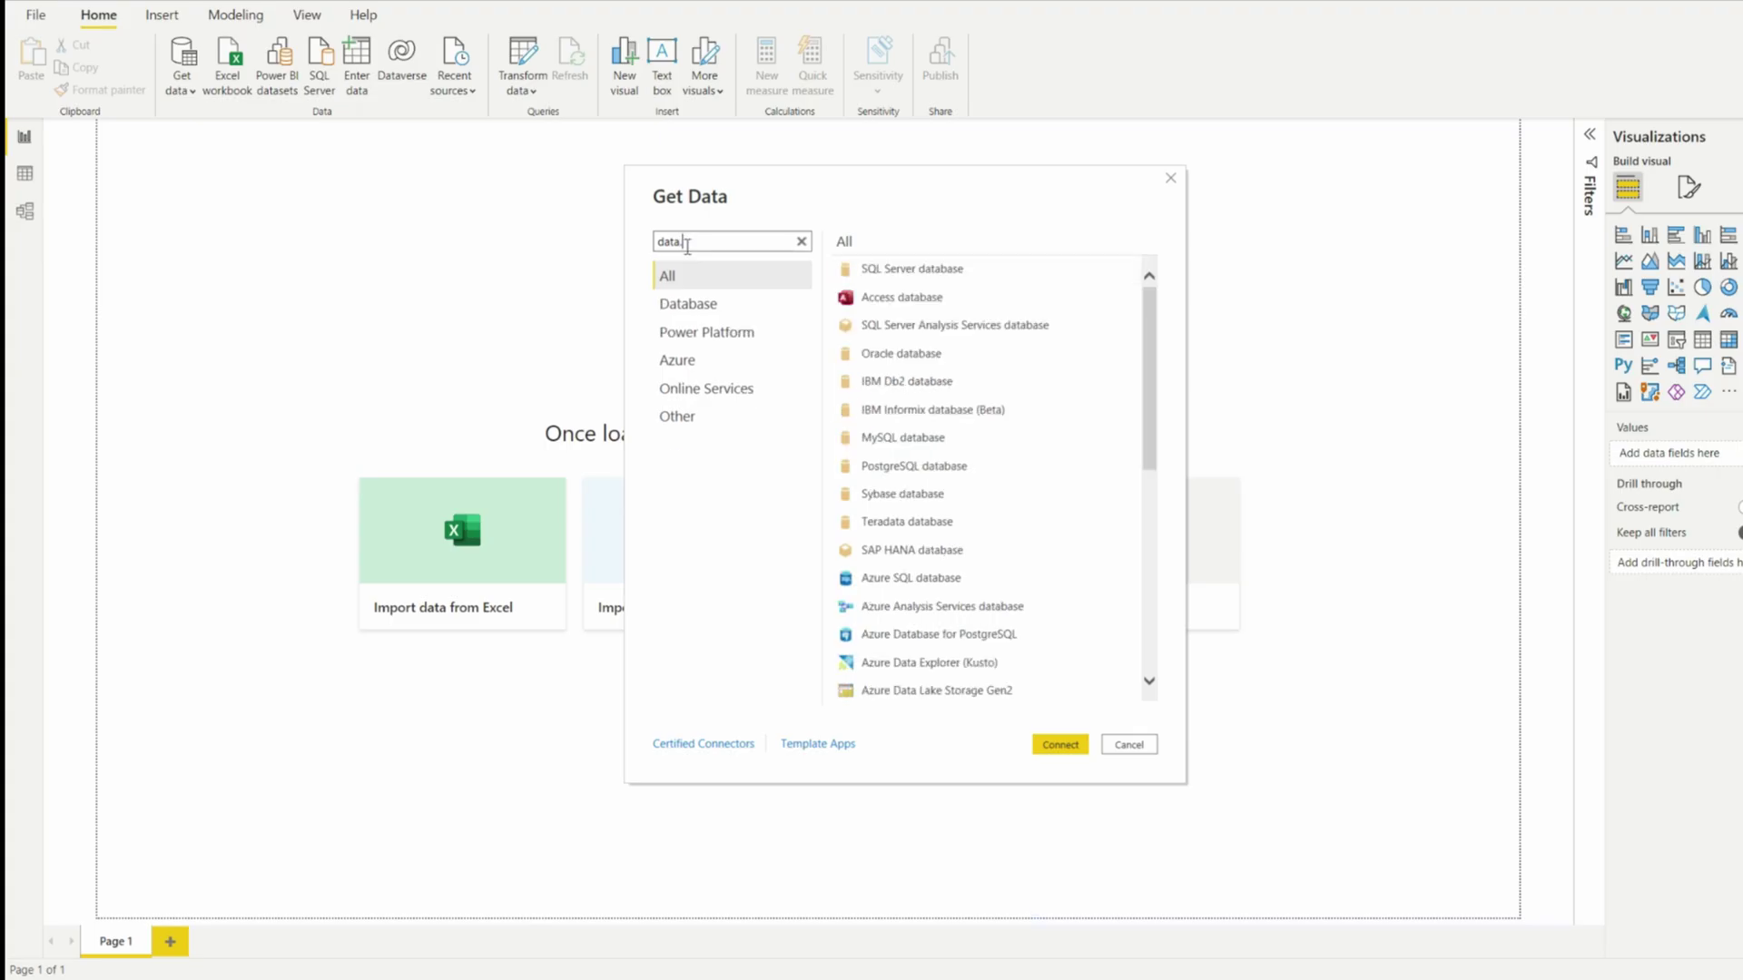
Load the eMedCareers dataset through the Data.World - Get Dataset connector into Power Query.
{"action": "type", "text": "."}
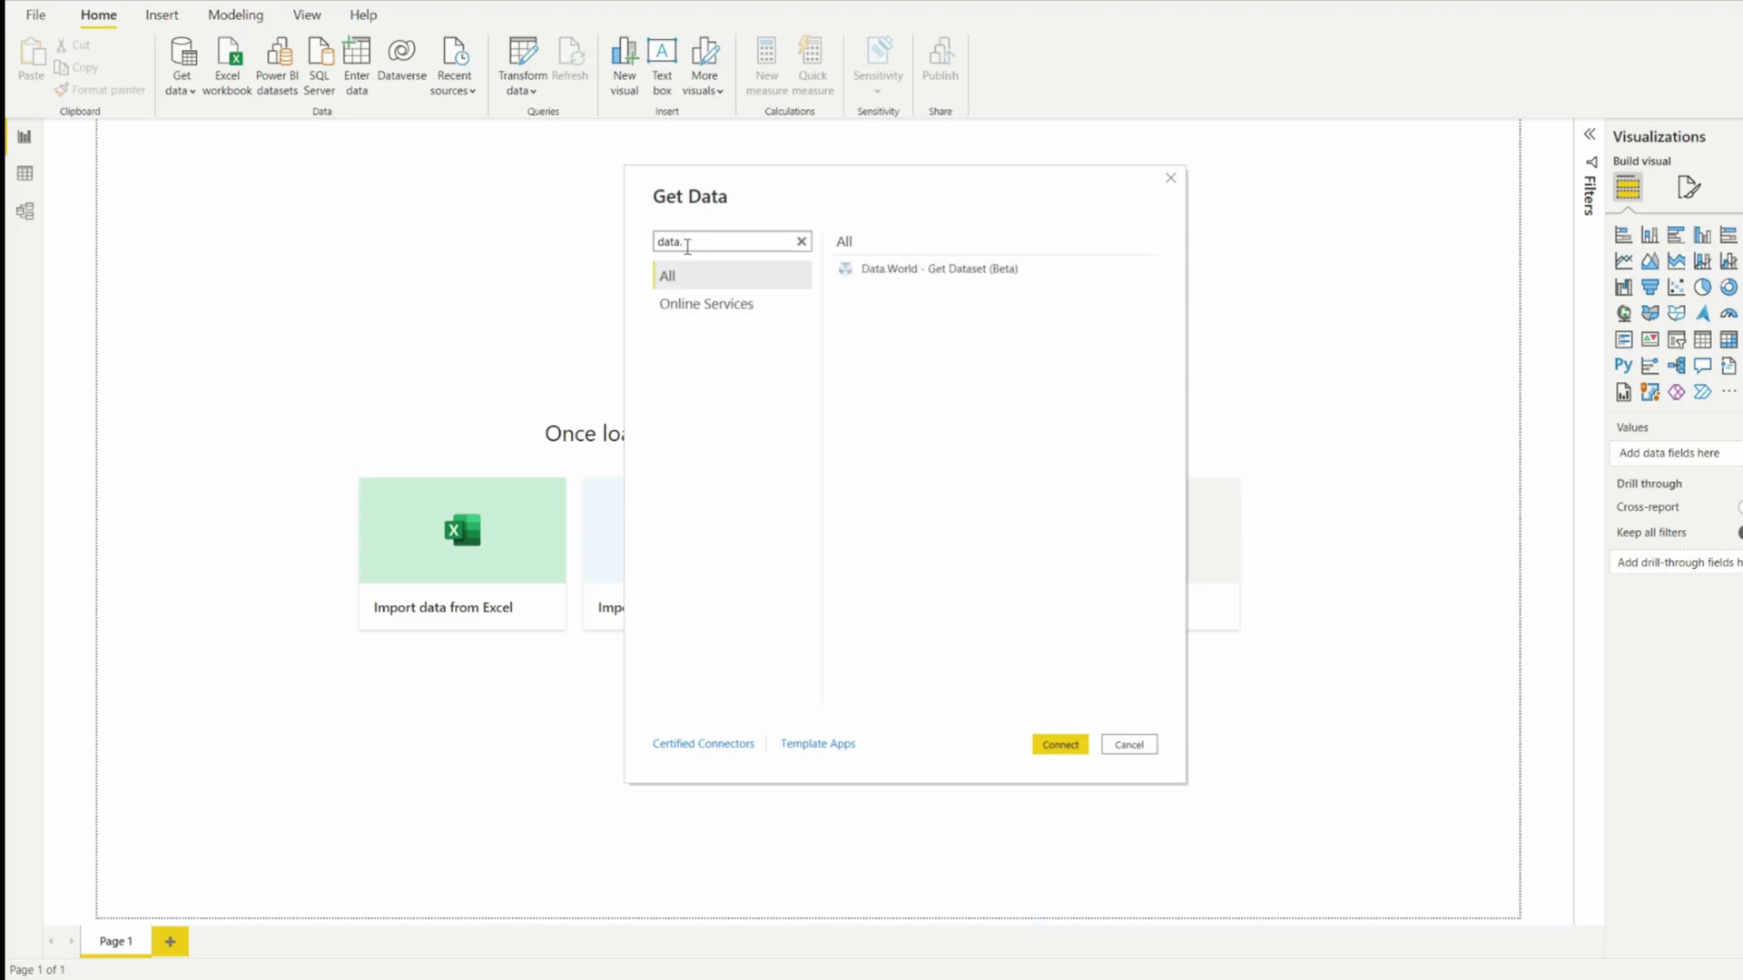
{"action": "left_click", "coordinate": [890, 268]}
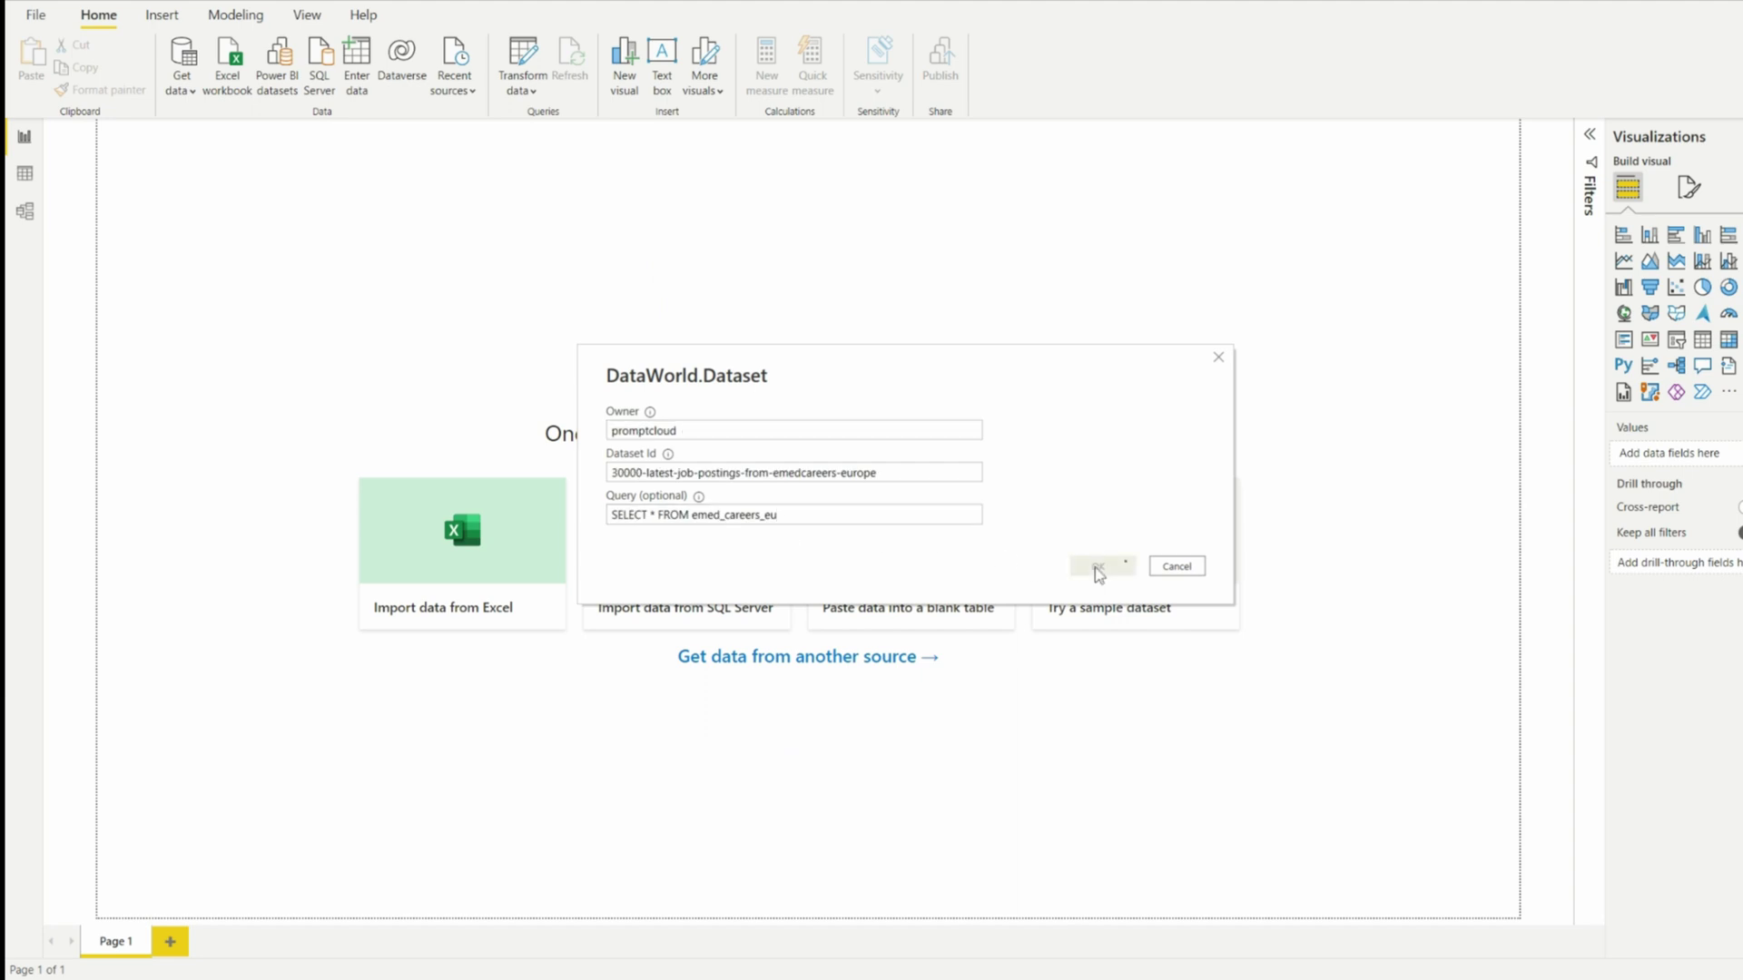
{"action": "left_click", "coordinate": [1042, 623]}
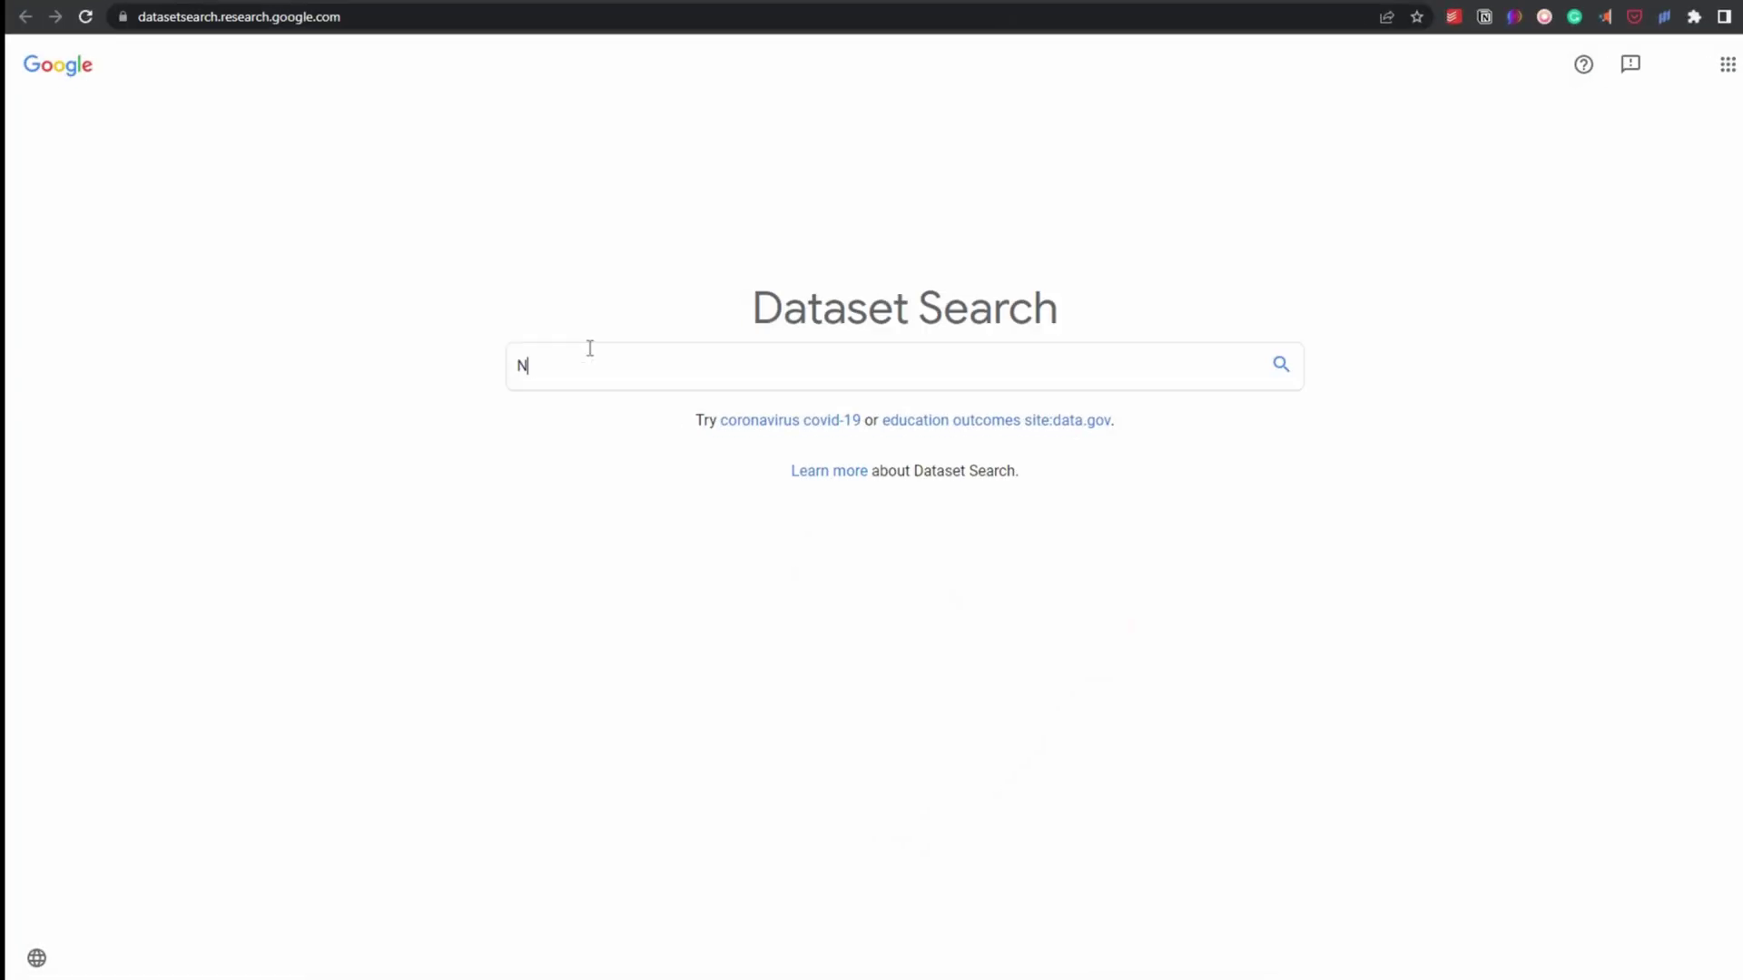
Search Dataset Search for 'Net Promoter Score' and open Statista's NPS-by-industry chart.
{"action": "type", "text": "et Promot"}
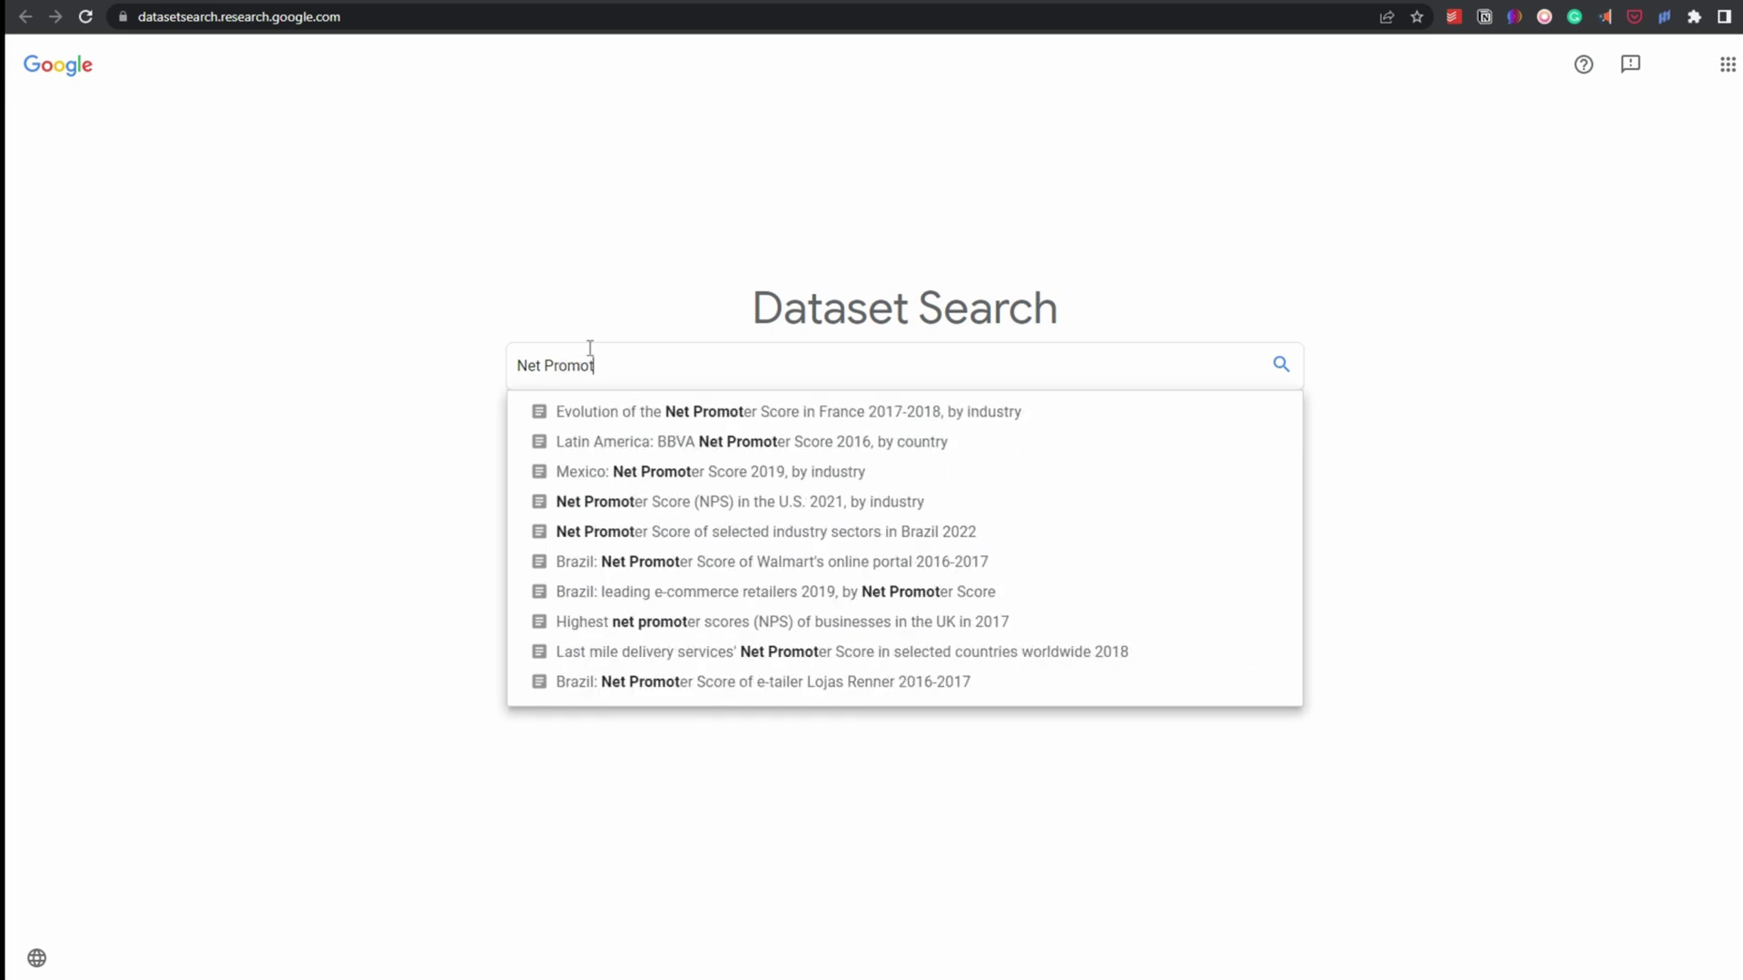
{"action": "type", "text": "er Score"}
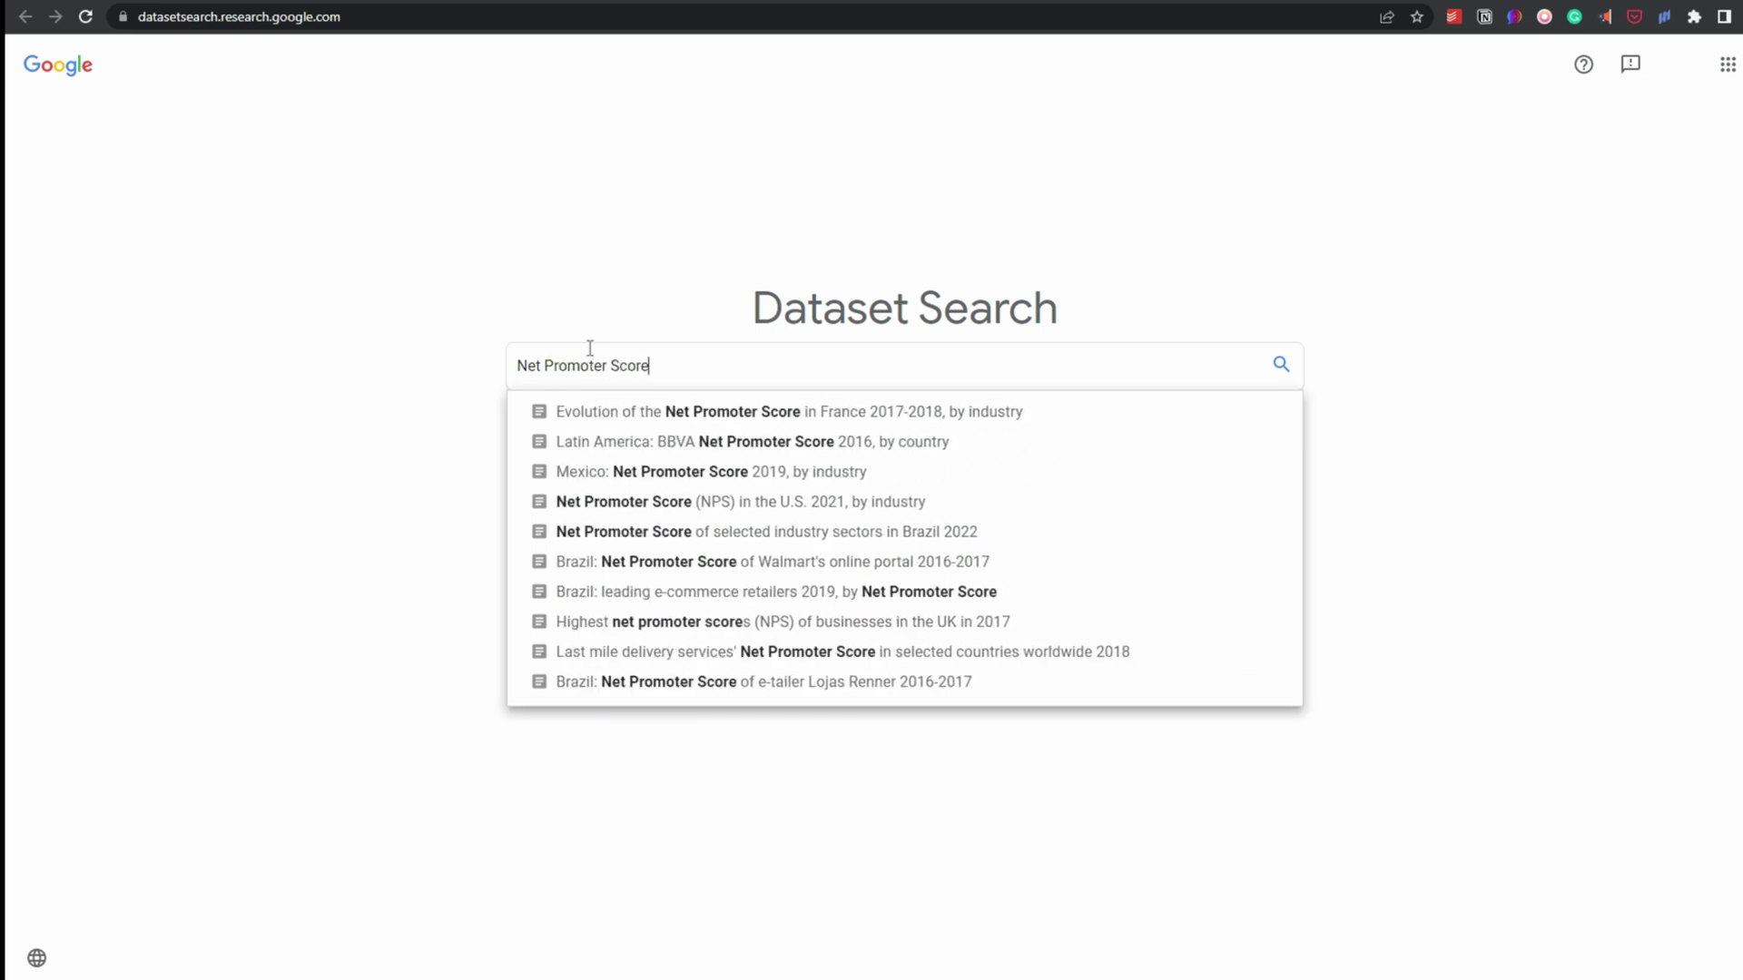
{"action": "key", "text": "Return"}
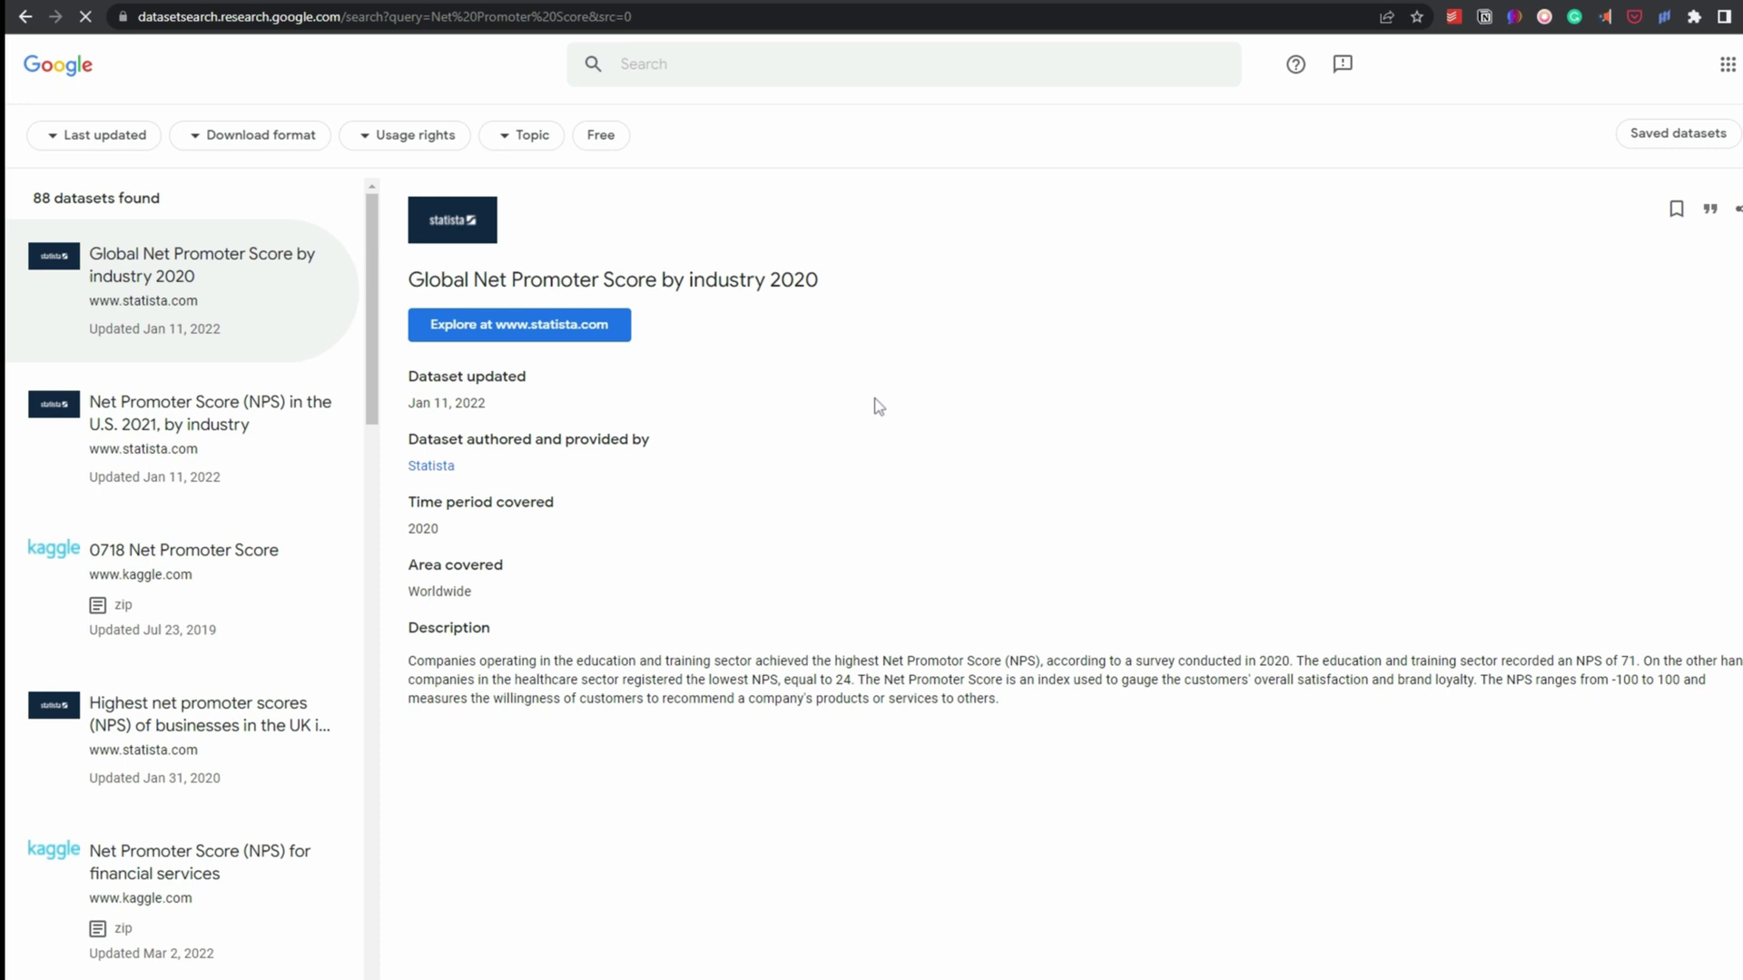
{"action": "scroll", "coordinate": [202, 555], "scroll_direction": "down", "scroll_amount": 10}
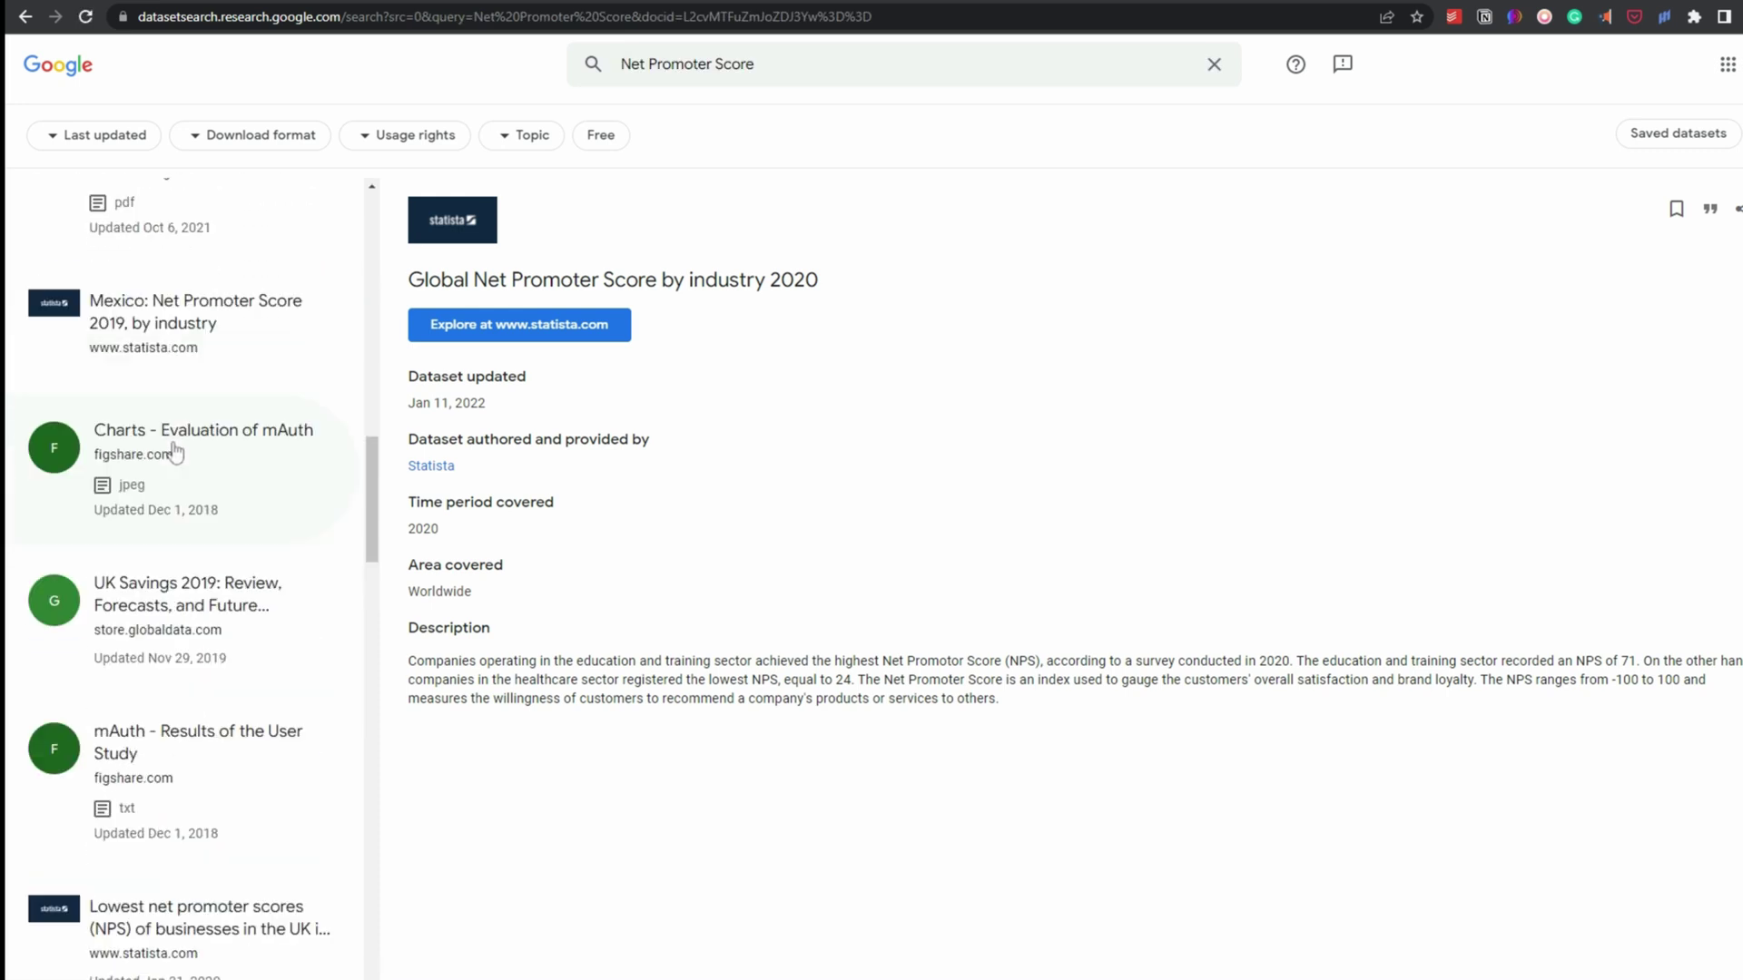
{"action": "scroll", "coordinate": [175, 451], "scroll_direction": "up", "scroll_amount": 6}
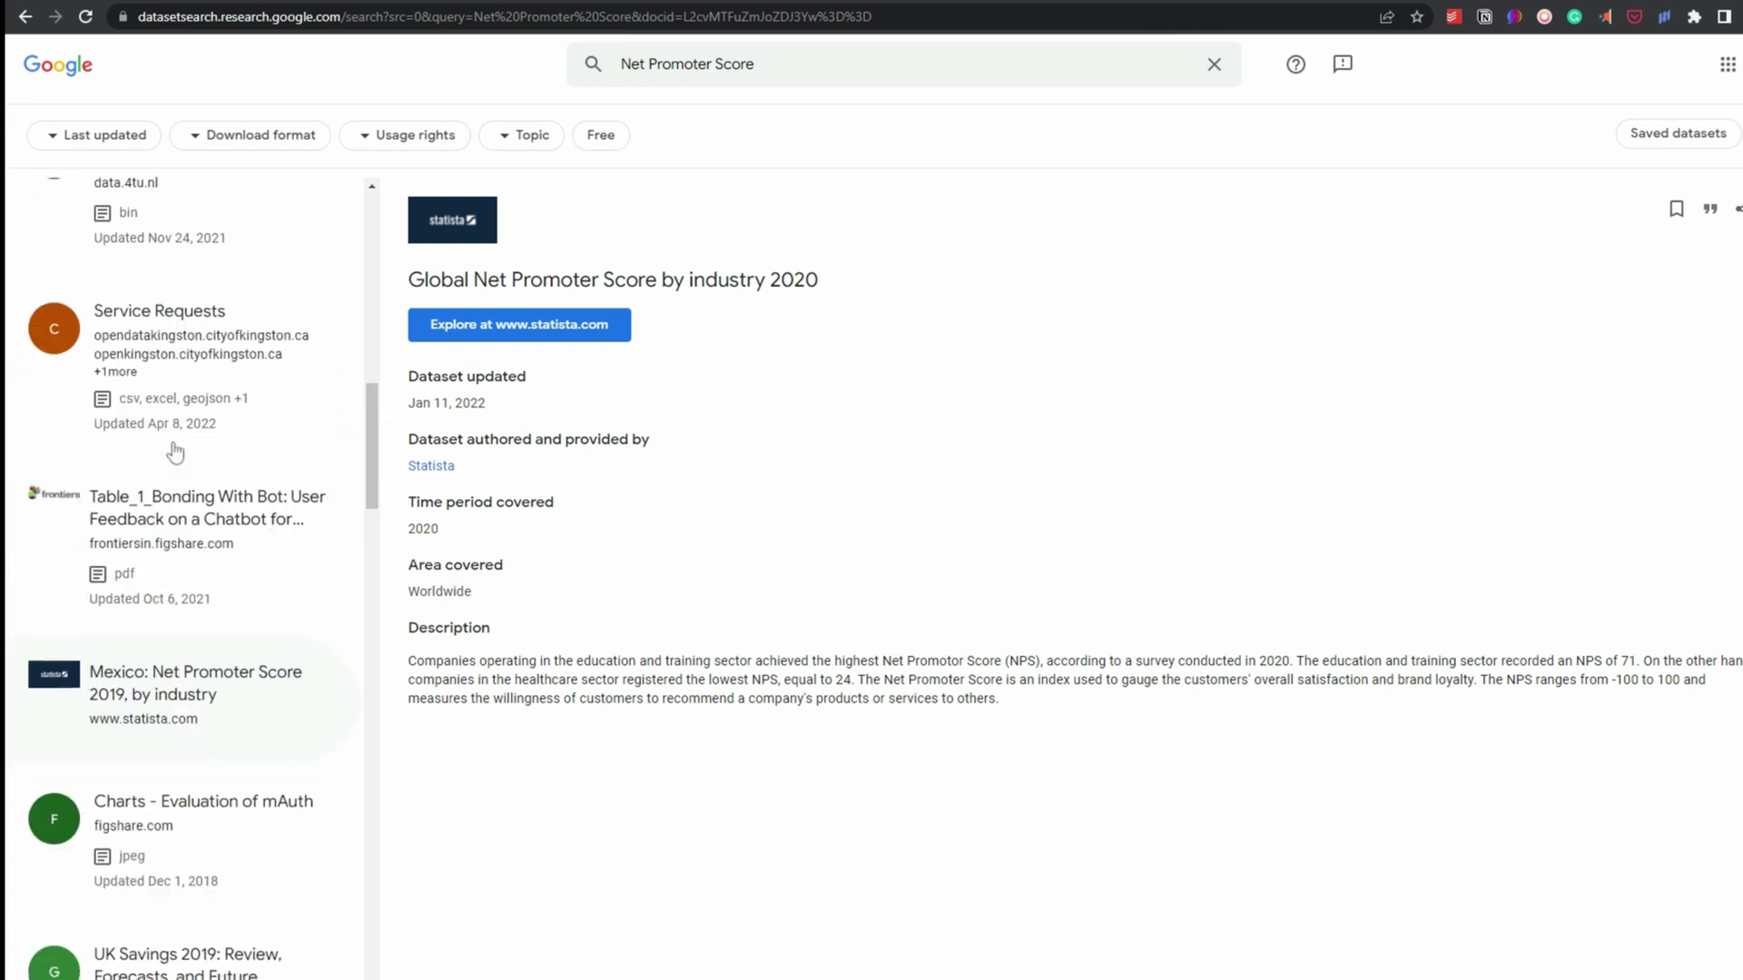
{"action": "scroll", "coordinate": [175, 452], "scroll_direction": "up", "scroll_amount": 8}
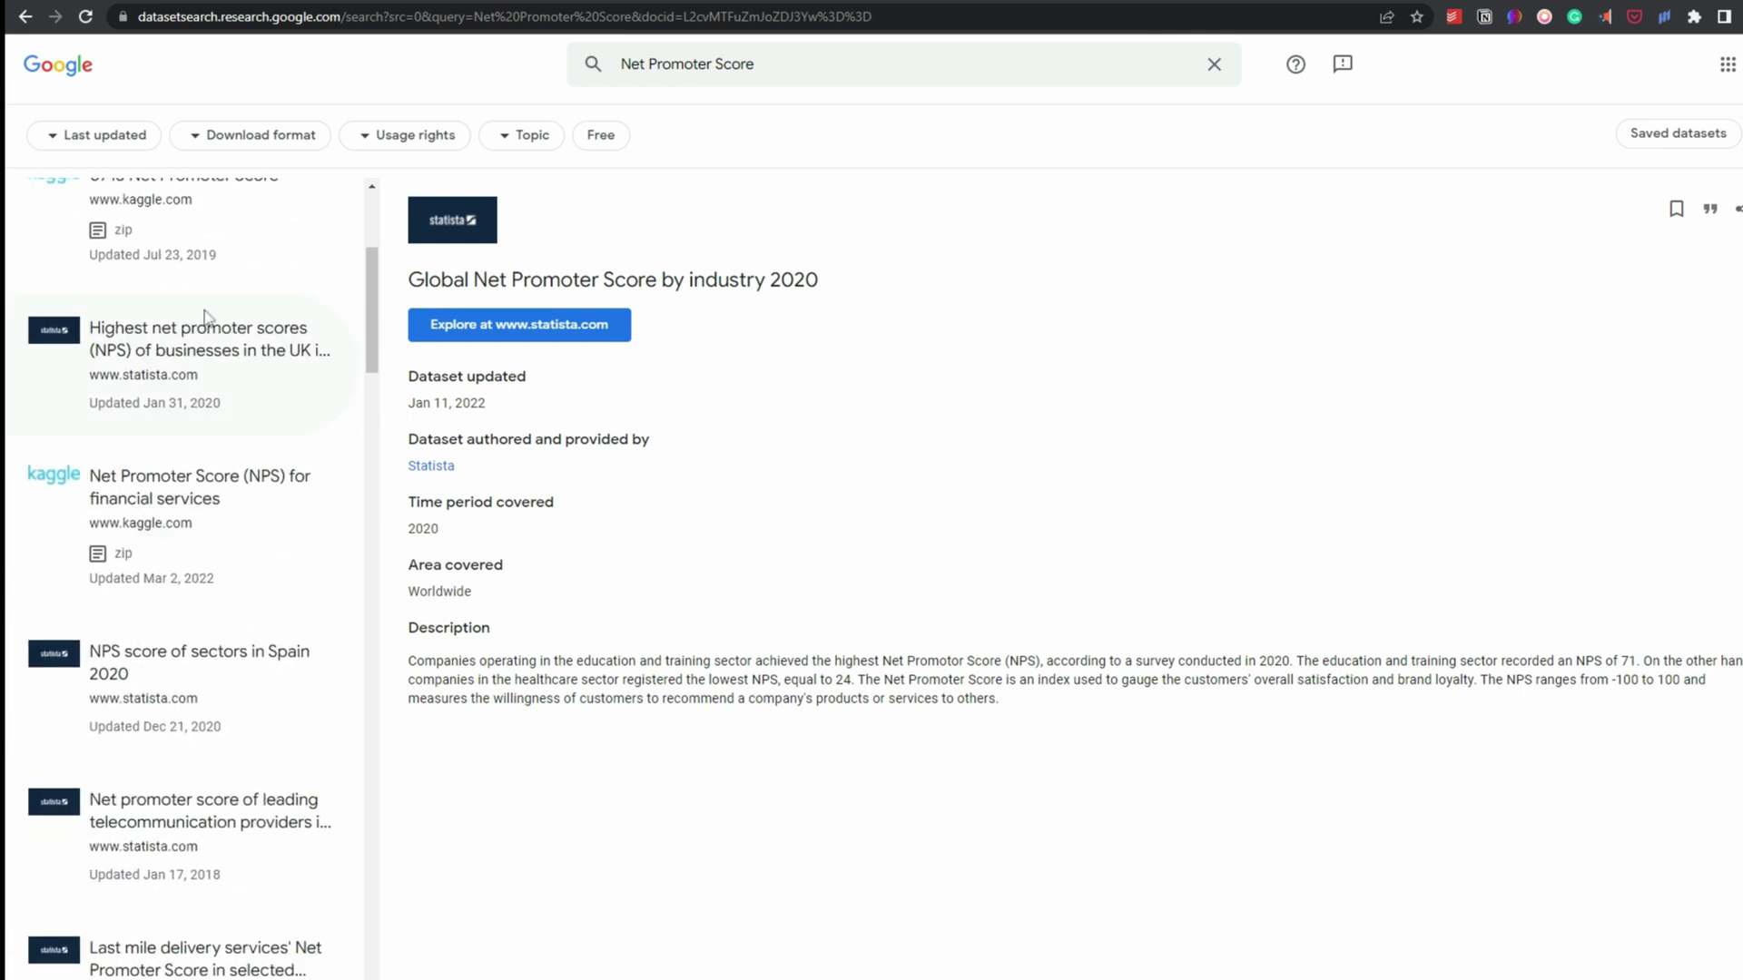
{"action": "left_click", "coordinate": [464, 318]}
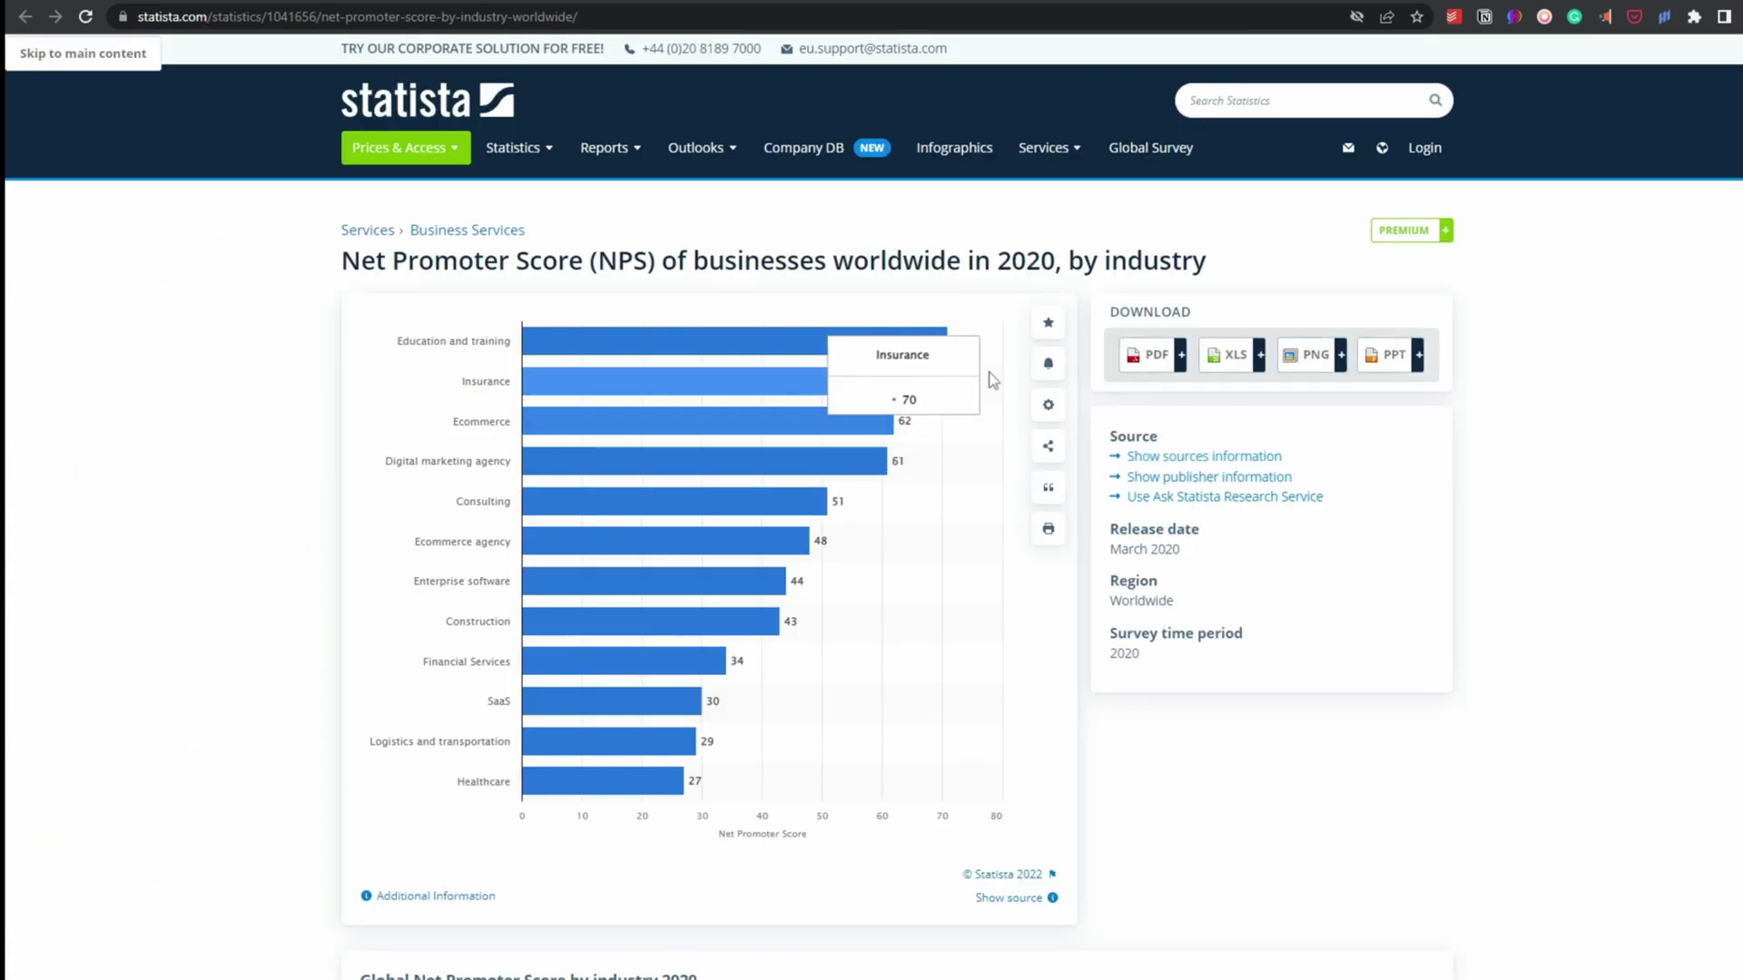
Skim the Statista chart page, then close it to return to the search results.
{"action": "scroll", "coordinate": [1037, 536], "scroll_direction": "down", "scroll_amount": 3}
{"action": "scroll", "coordinate": [999, 522], "scroll_direction": "down", "scroll_amount": 4}
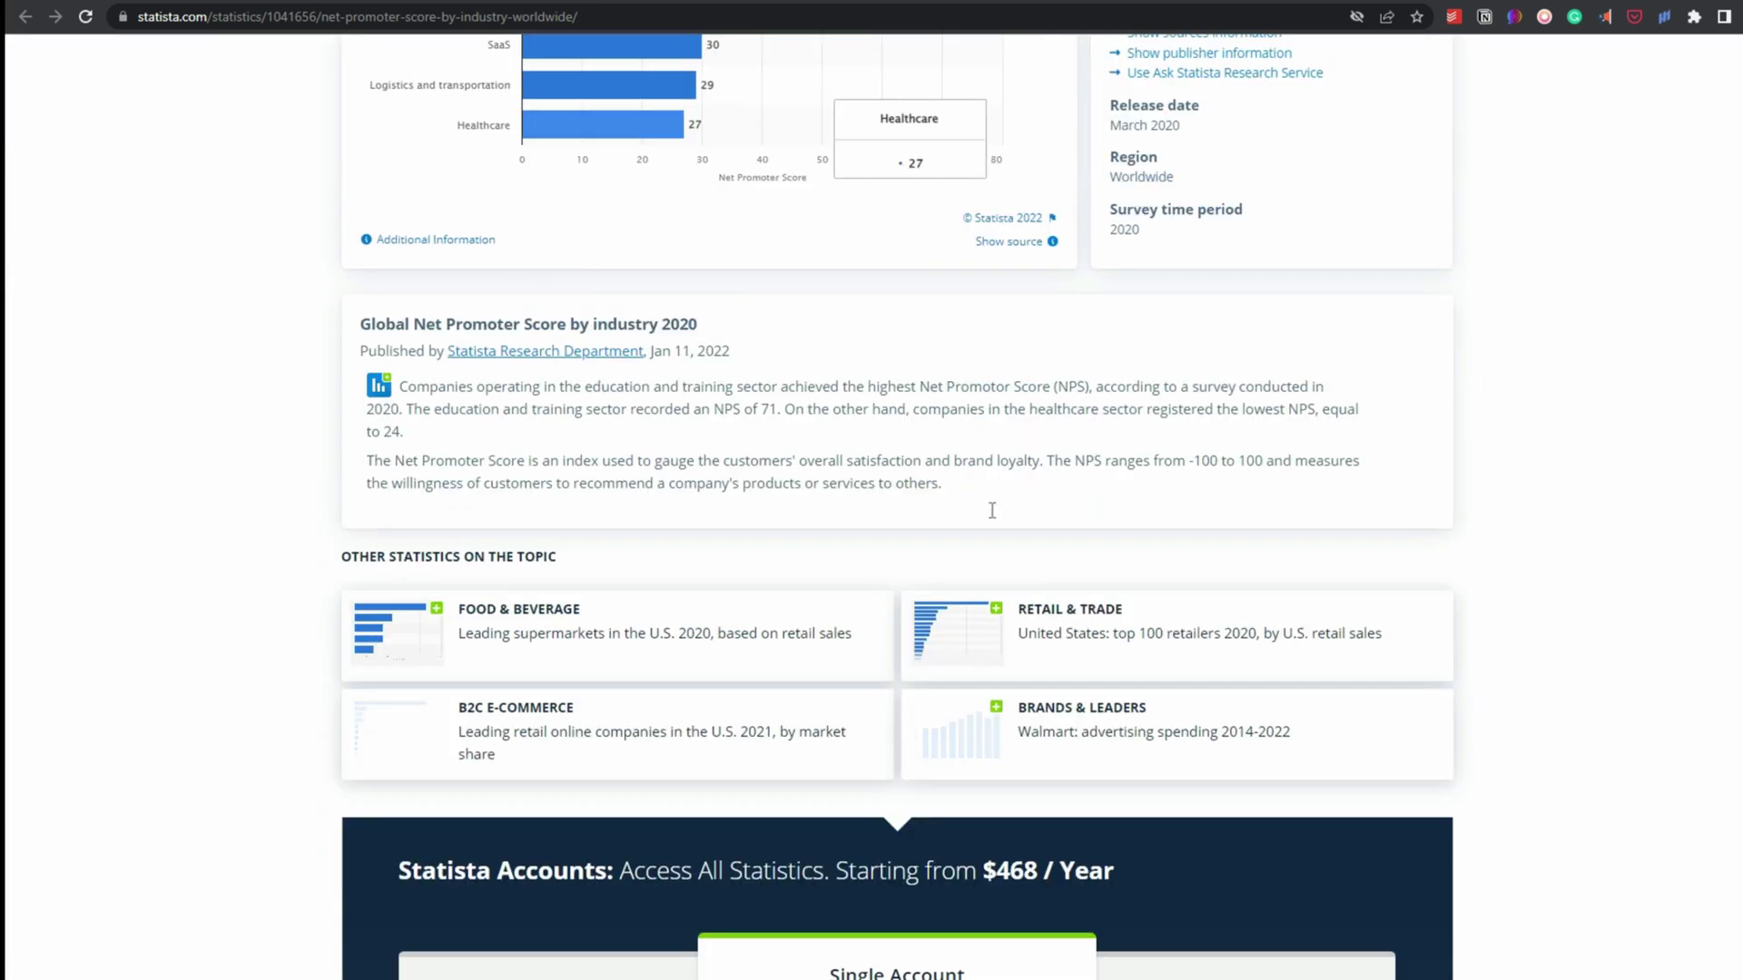
{"action": "scroll", "coordinate": [994, 518], "scroll_direction": "up", "scroll_amount": 10}
{"action": "key", "text": "ctrl+w"}
Open City of Kingston Service Requests on Open Data Kingston in Table view.
{"action": "left_click", "coordinate": [193, 603]}
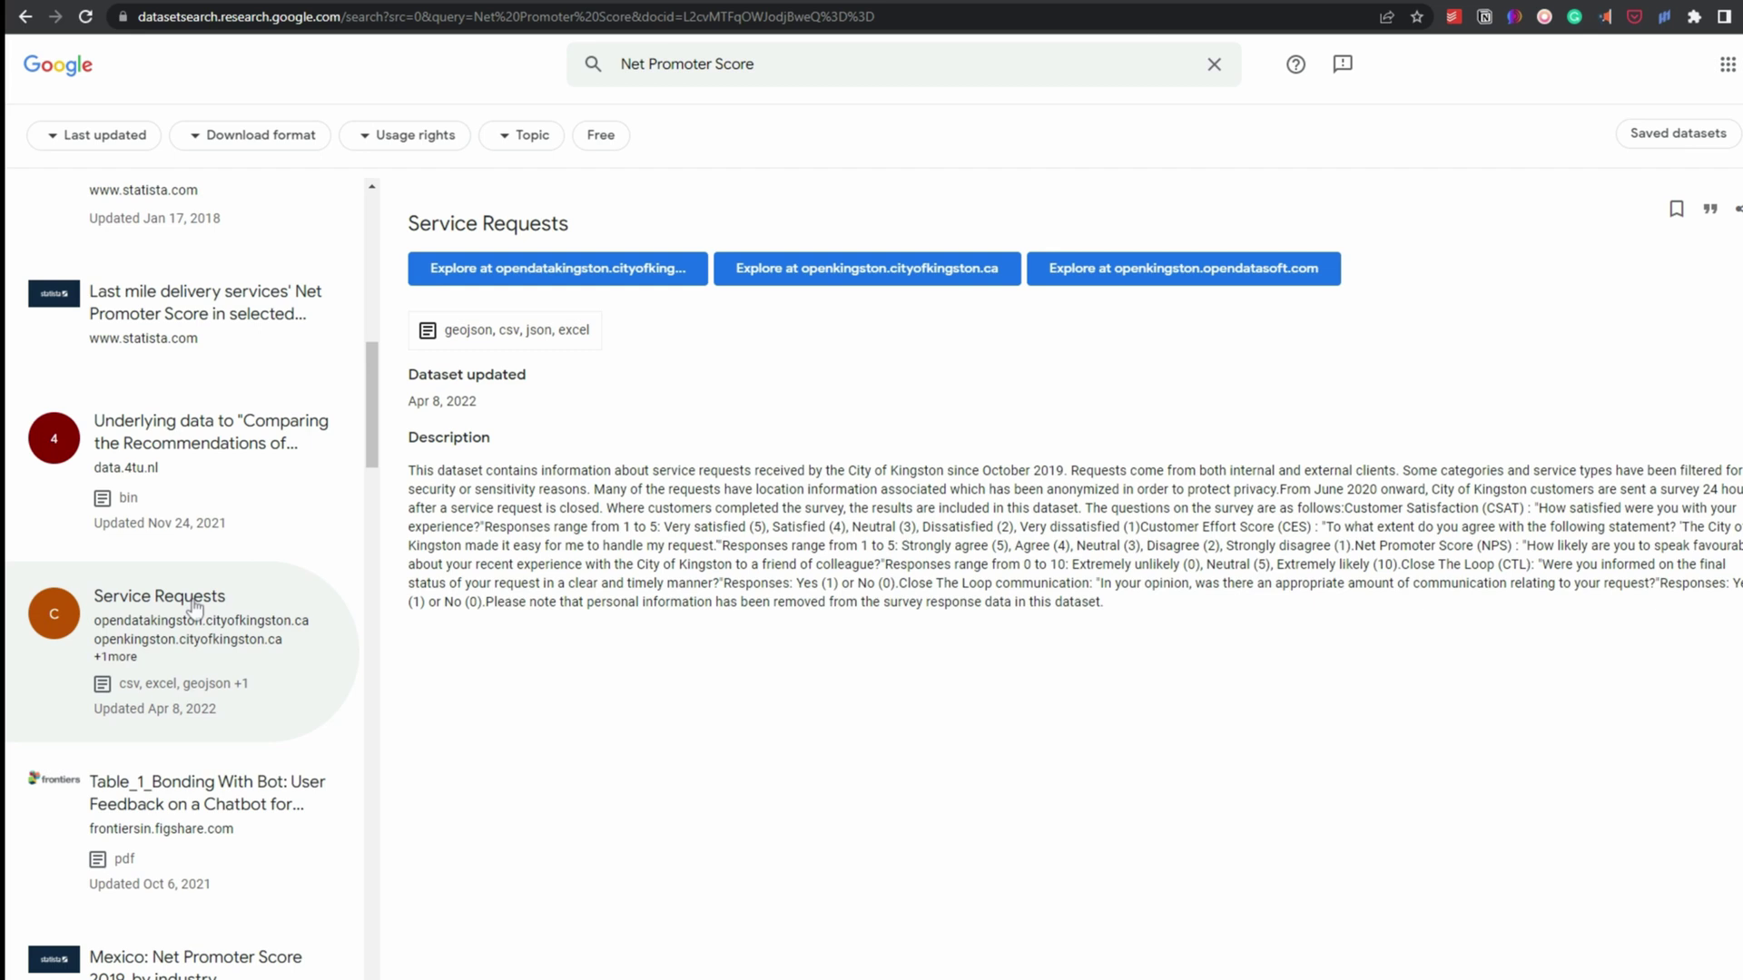
{"action": "left_click", "coordinate": [662, 272]}
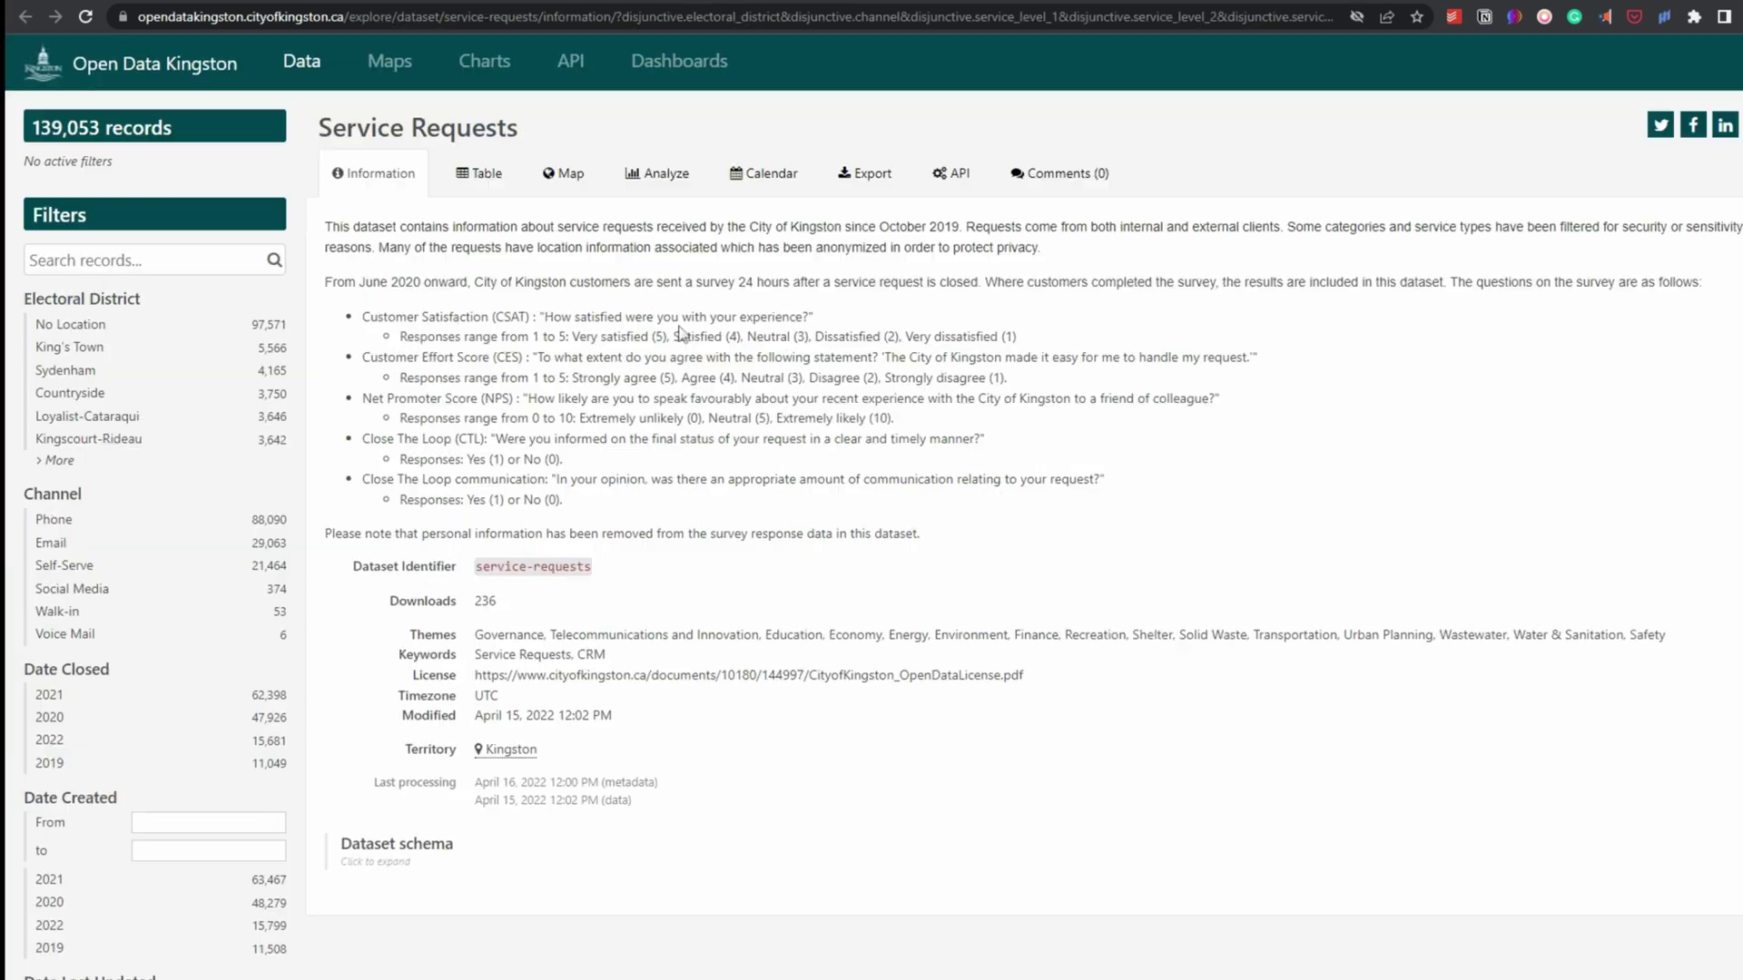
{"action": "left_click", "coordinate": [481, 175]}
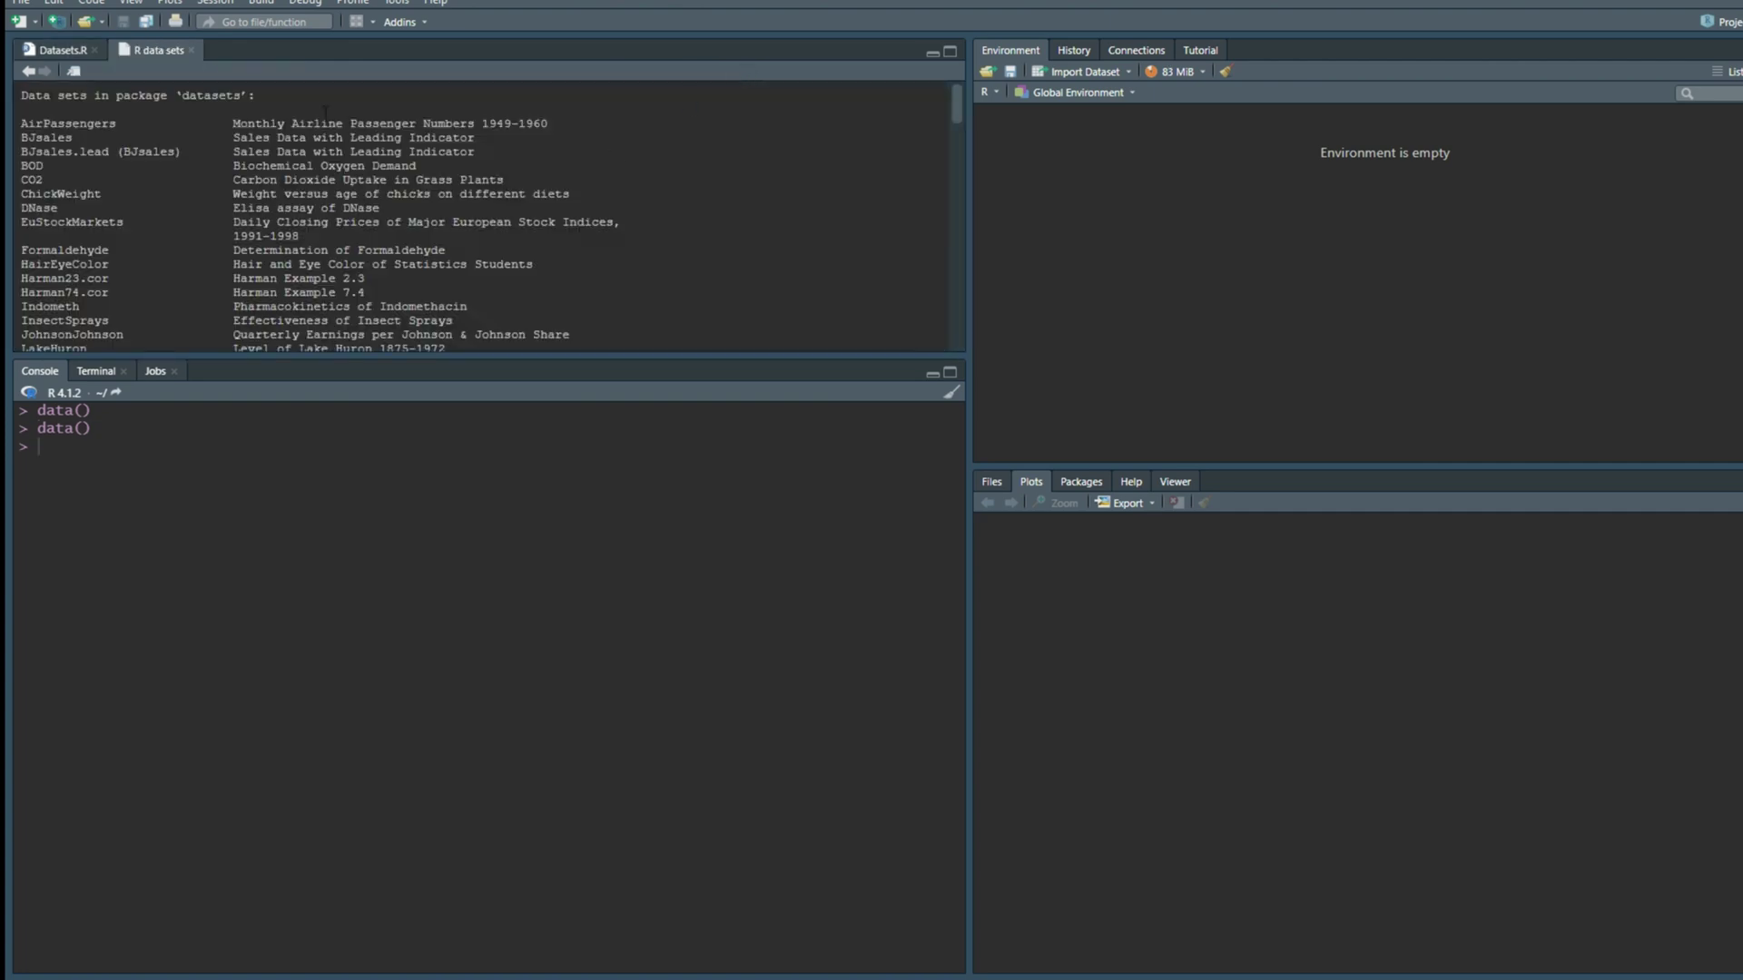
Scroll the R data sets list to iris, then return to Datasets.R.
{"action": "scroll", "coordinate": [305, 236], "scroll_direction": "down", "scroll_amount": 15}
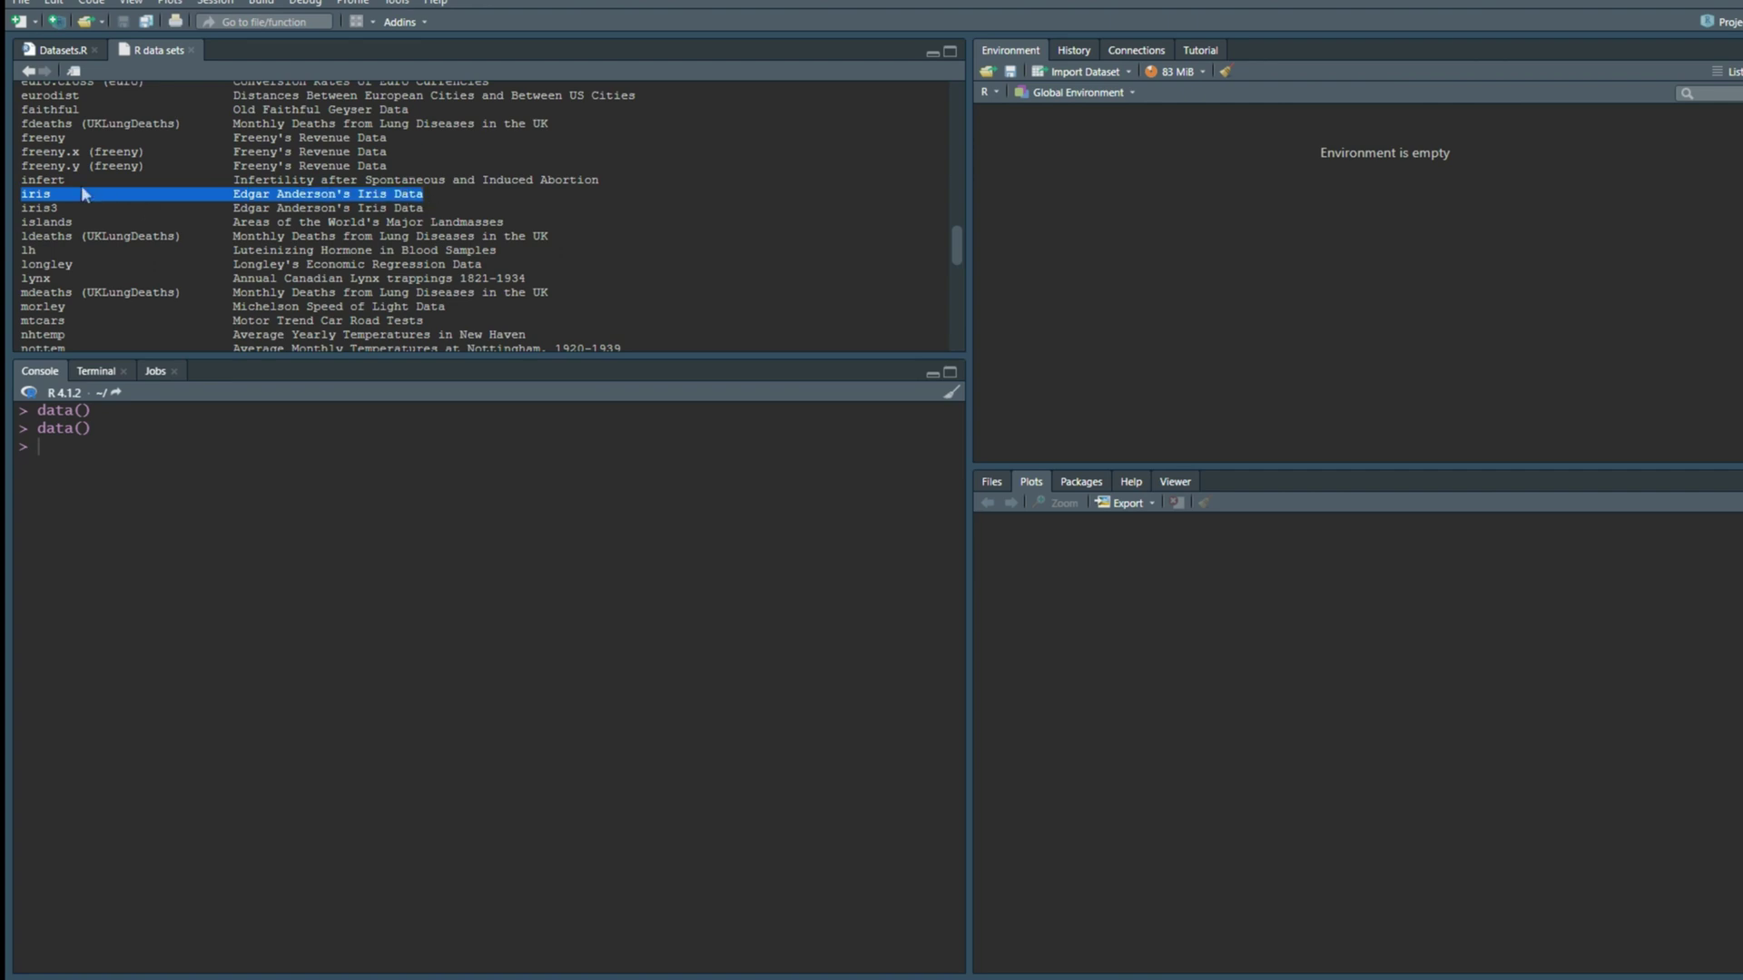
{"action": "left_click", "coordinate": [69, 56]}
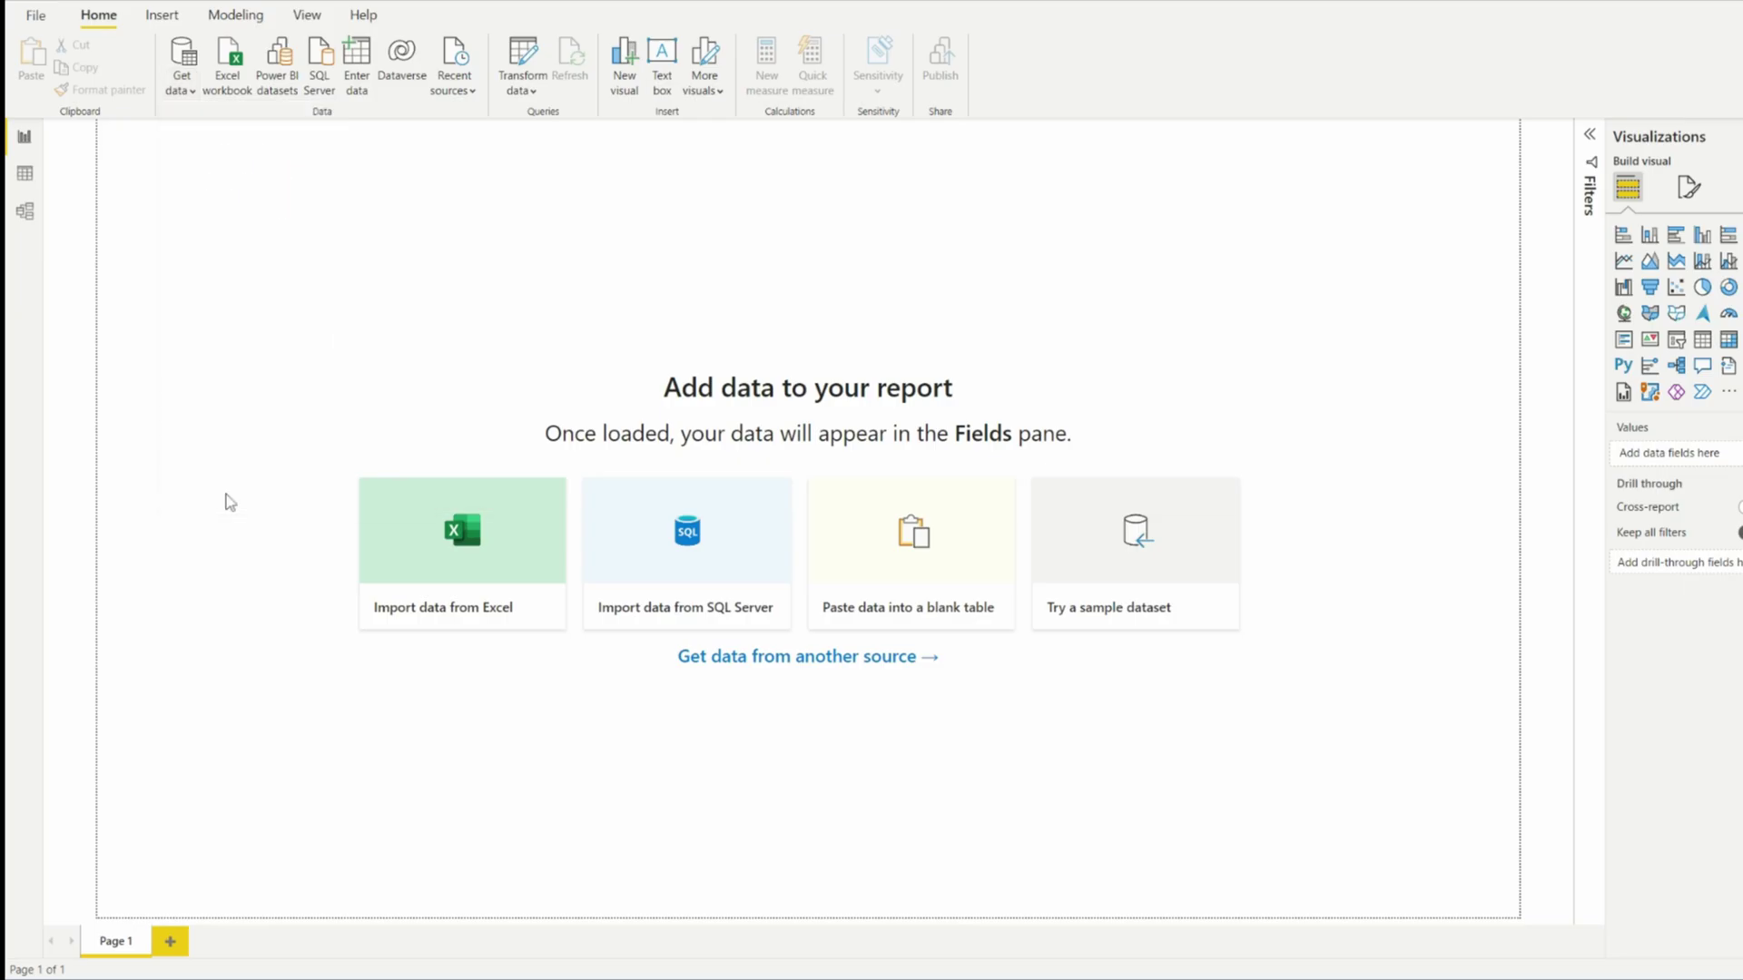
Import the iris table into Power BI with an R script running data(iris).
{"action": "type", "text": "R"}
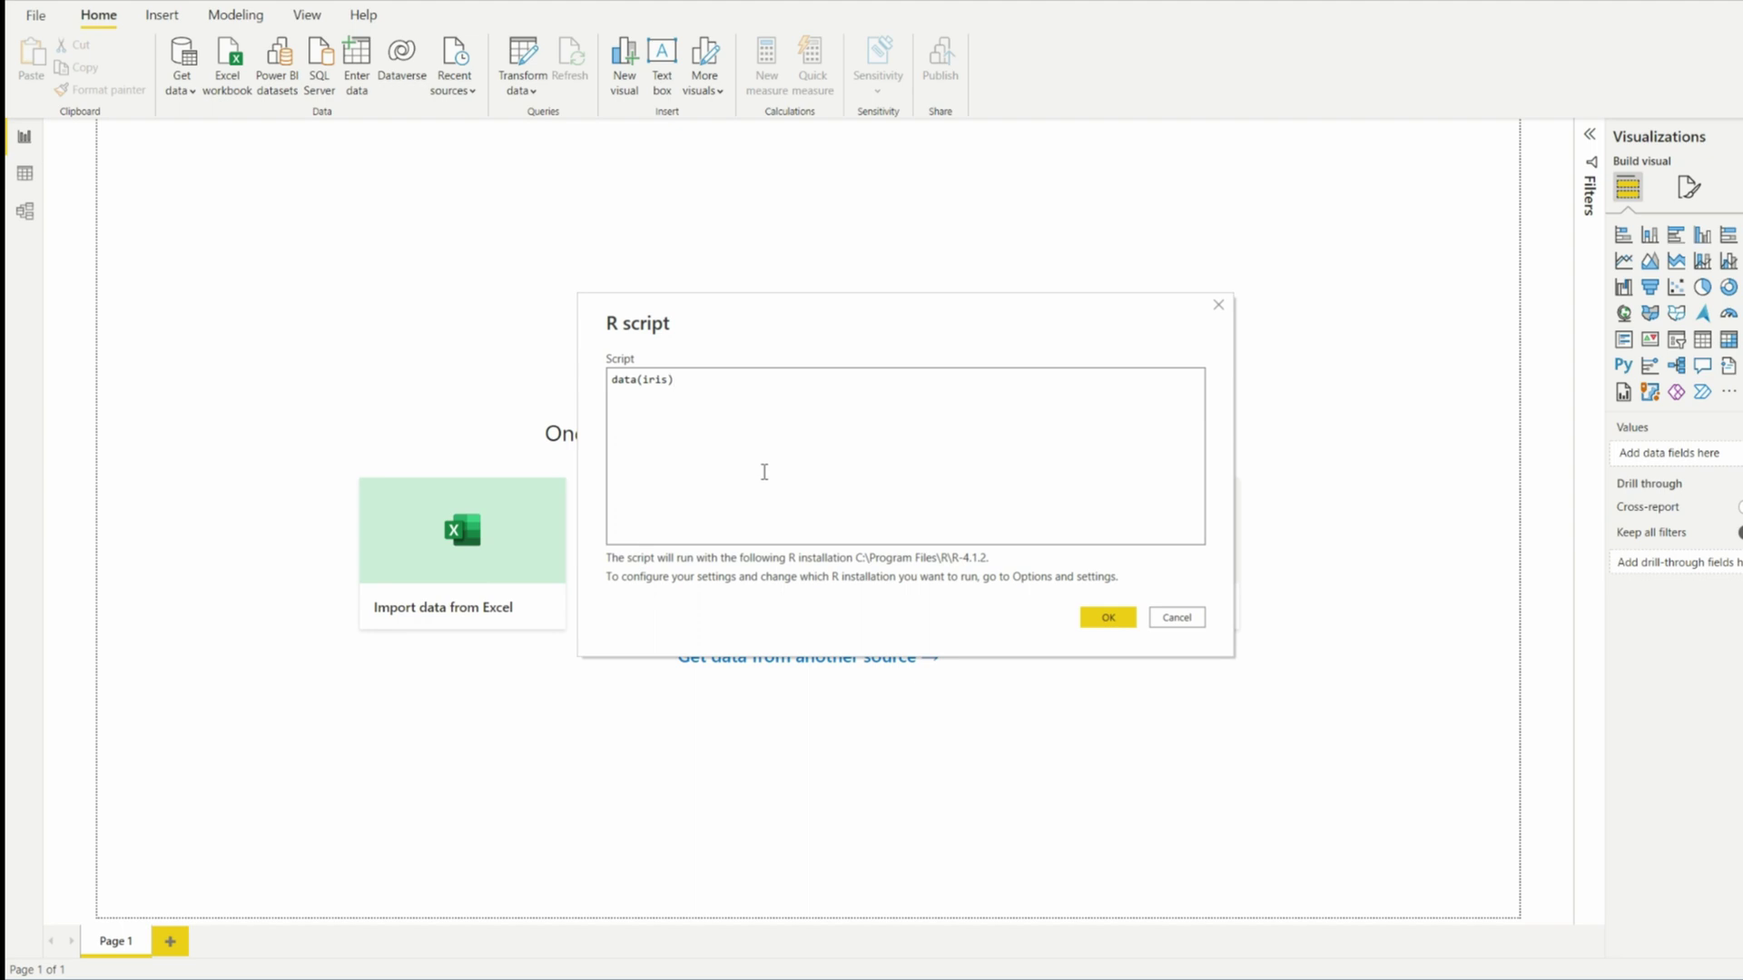
{"action": "left_click", "coordinate": [1105, 619]}
{"action": "left_click", "coordinate": [549, 396]}
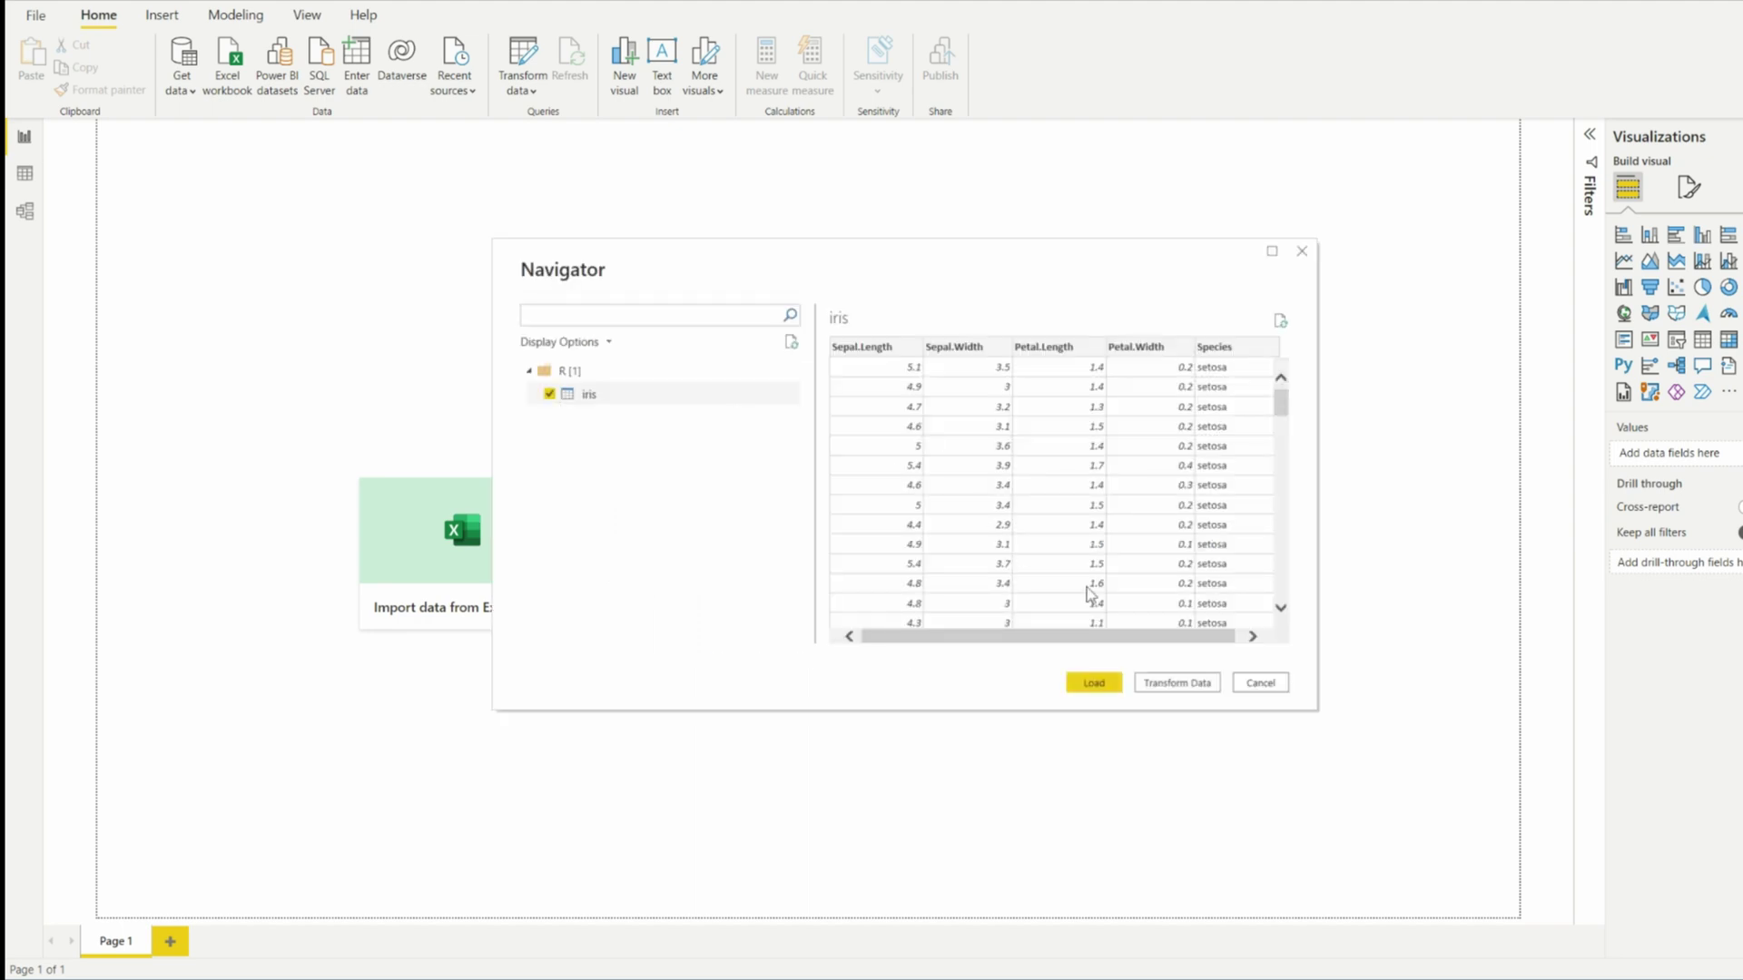
{"action": "left_click", "coordinate": [1173, 683]}
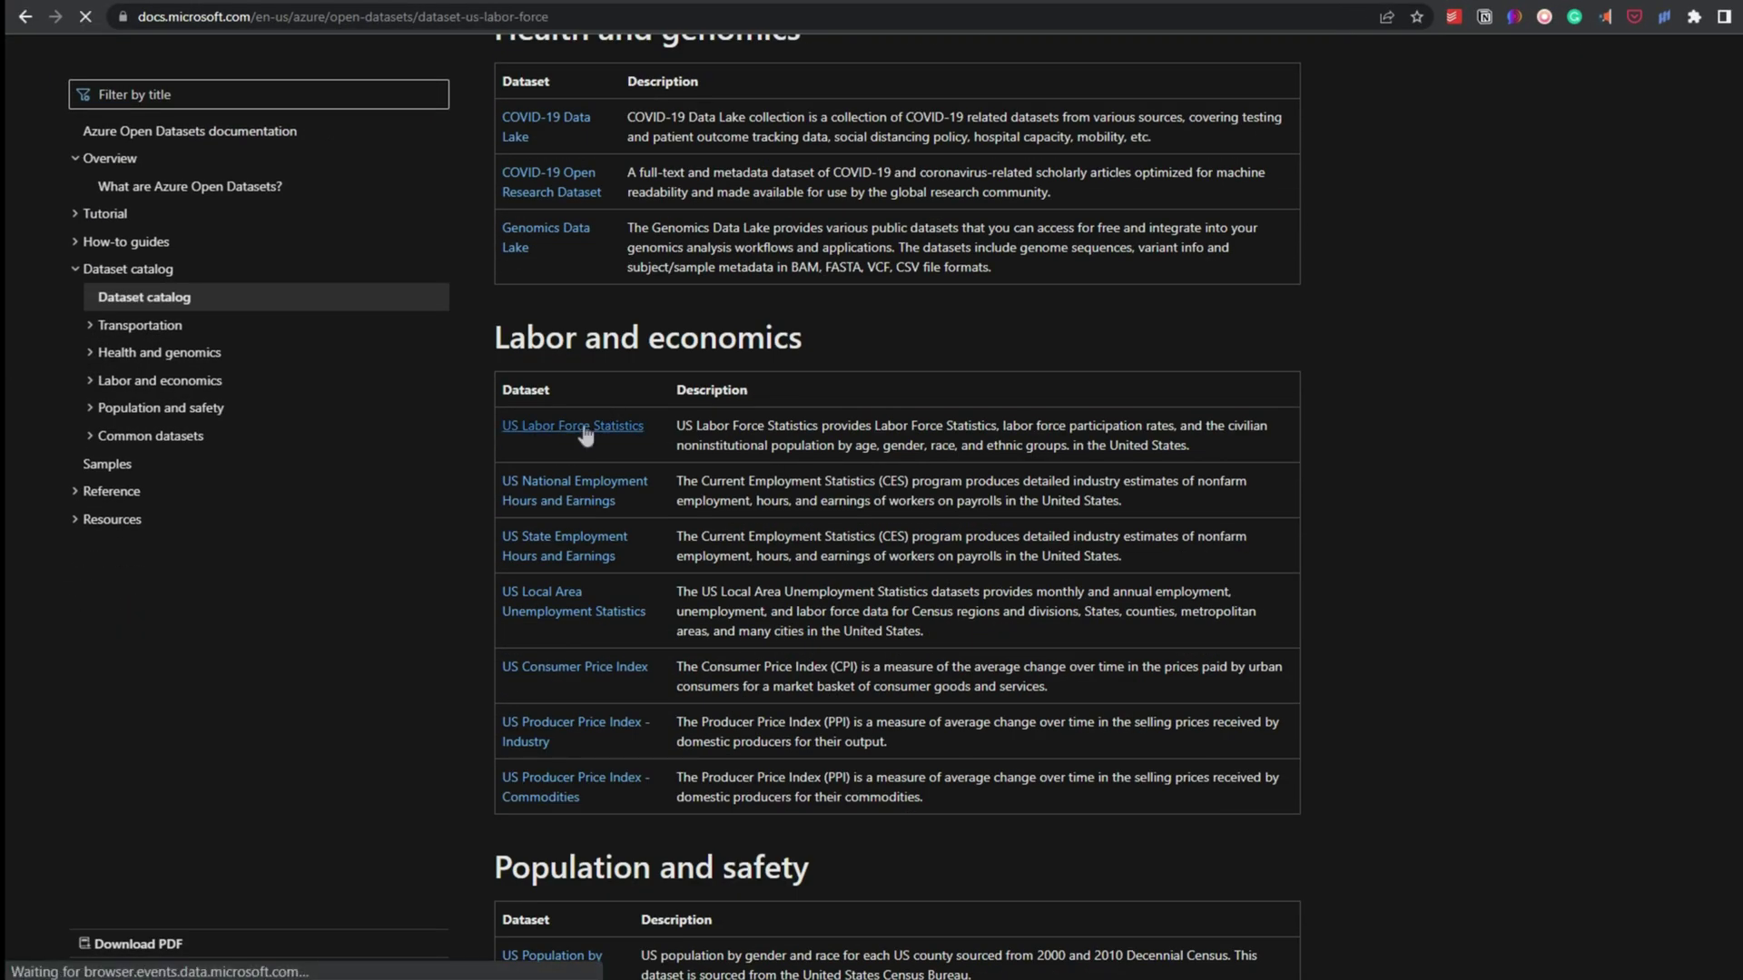
Scroll the AdventureWorks sample databases article down to the SSMS backup restore steps.
{"action": "scroll", "coordinate": [922, 383], "scroll_direction": "down", "scroll_amount": 1}
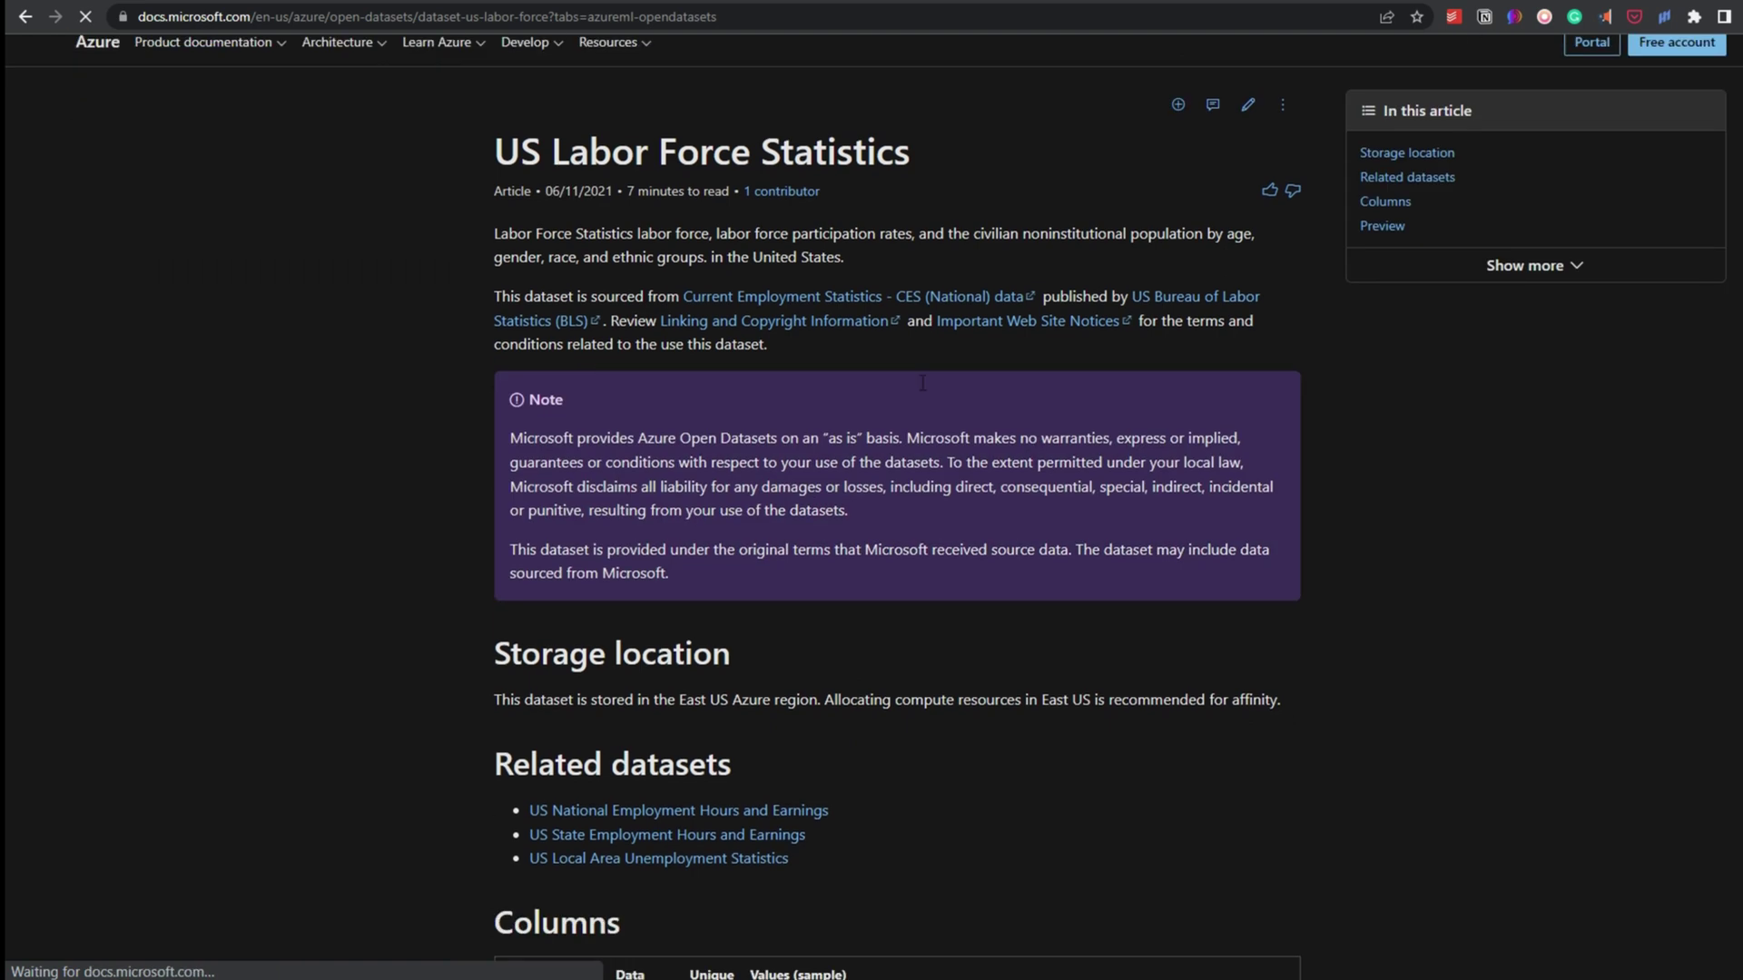
{"action": "scroll", "coordinate": [923, 382], "scroll_direction": "down", "scroll_amount": 7}
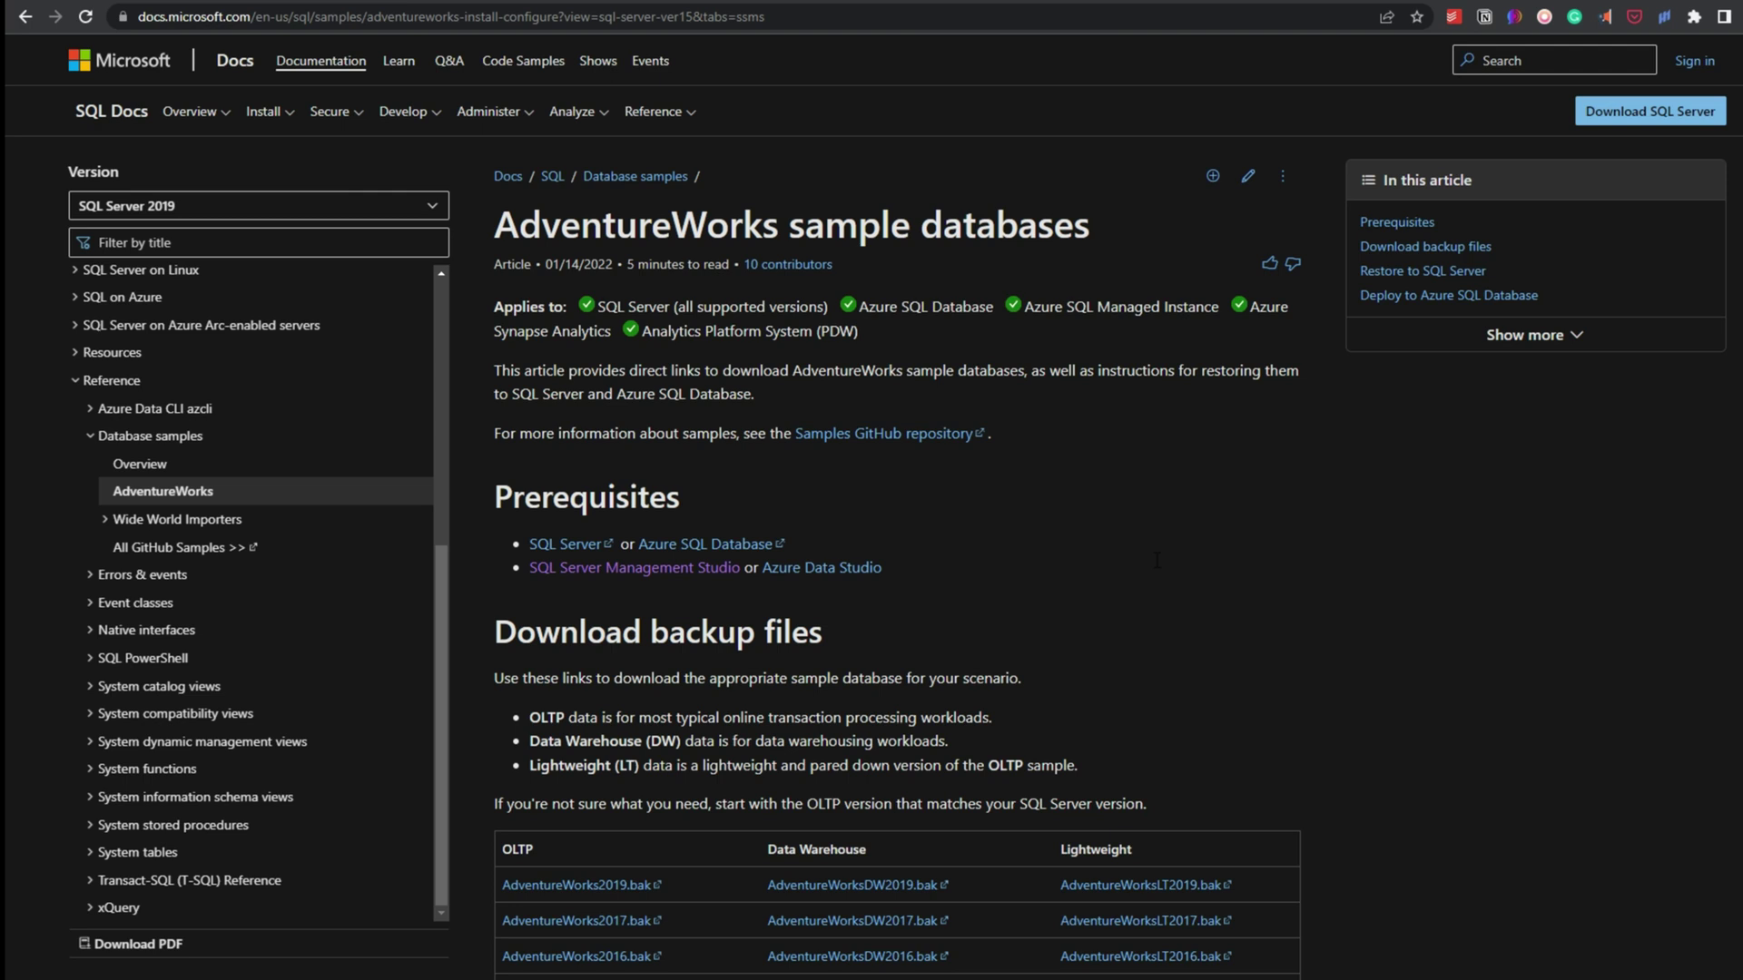
{"action": "scroll", "coordinate": [1144, 547], "scroll_direction": "down", "scroll_amount": 3}
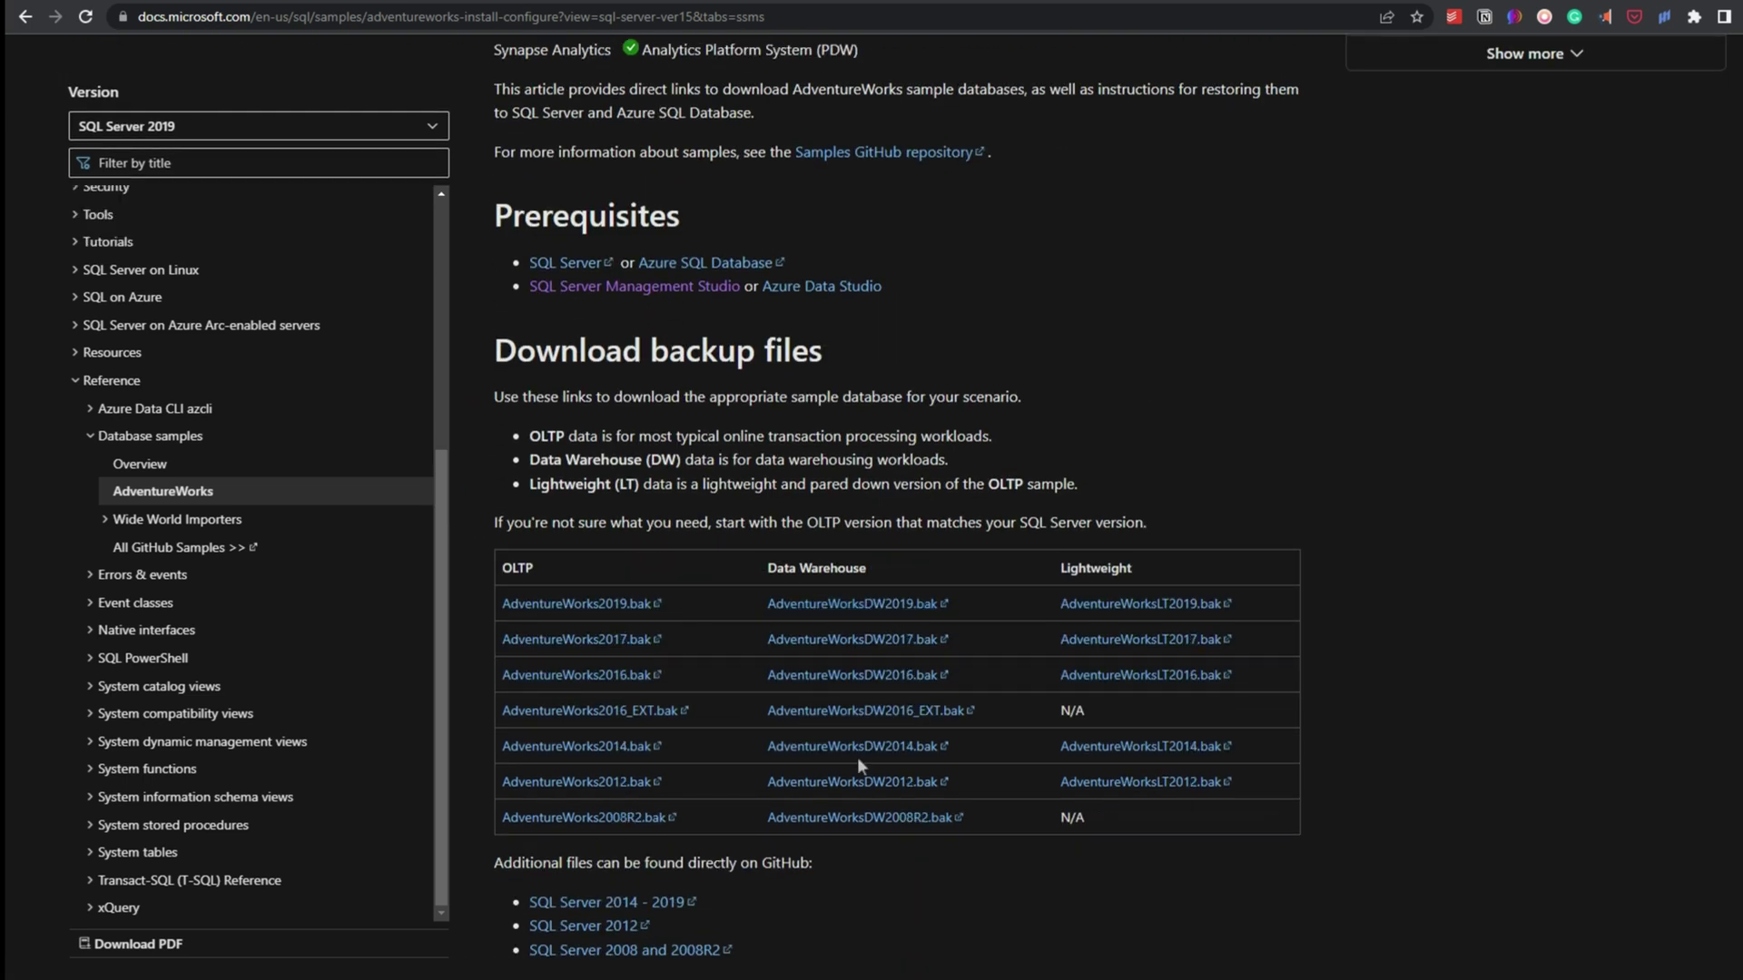
{"action": "scroll", "coordinate": [859, 763], "scroll_direction": "down", "scroll_amount": 4}
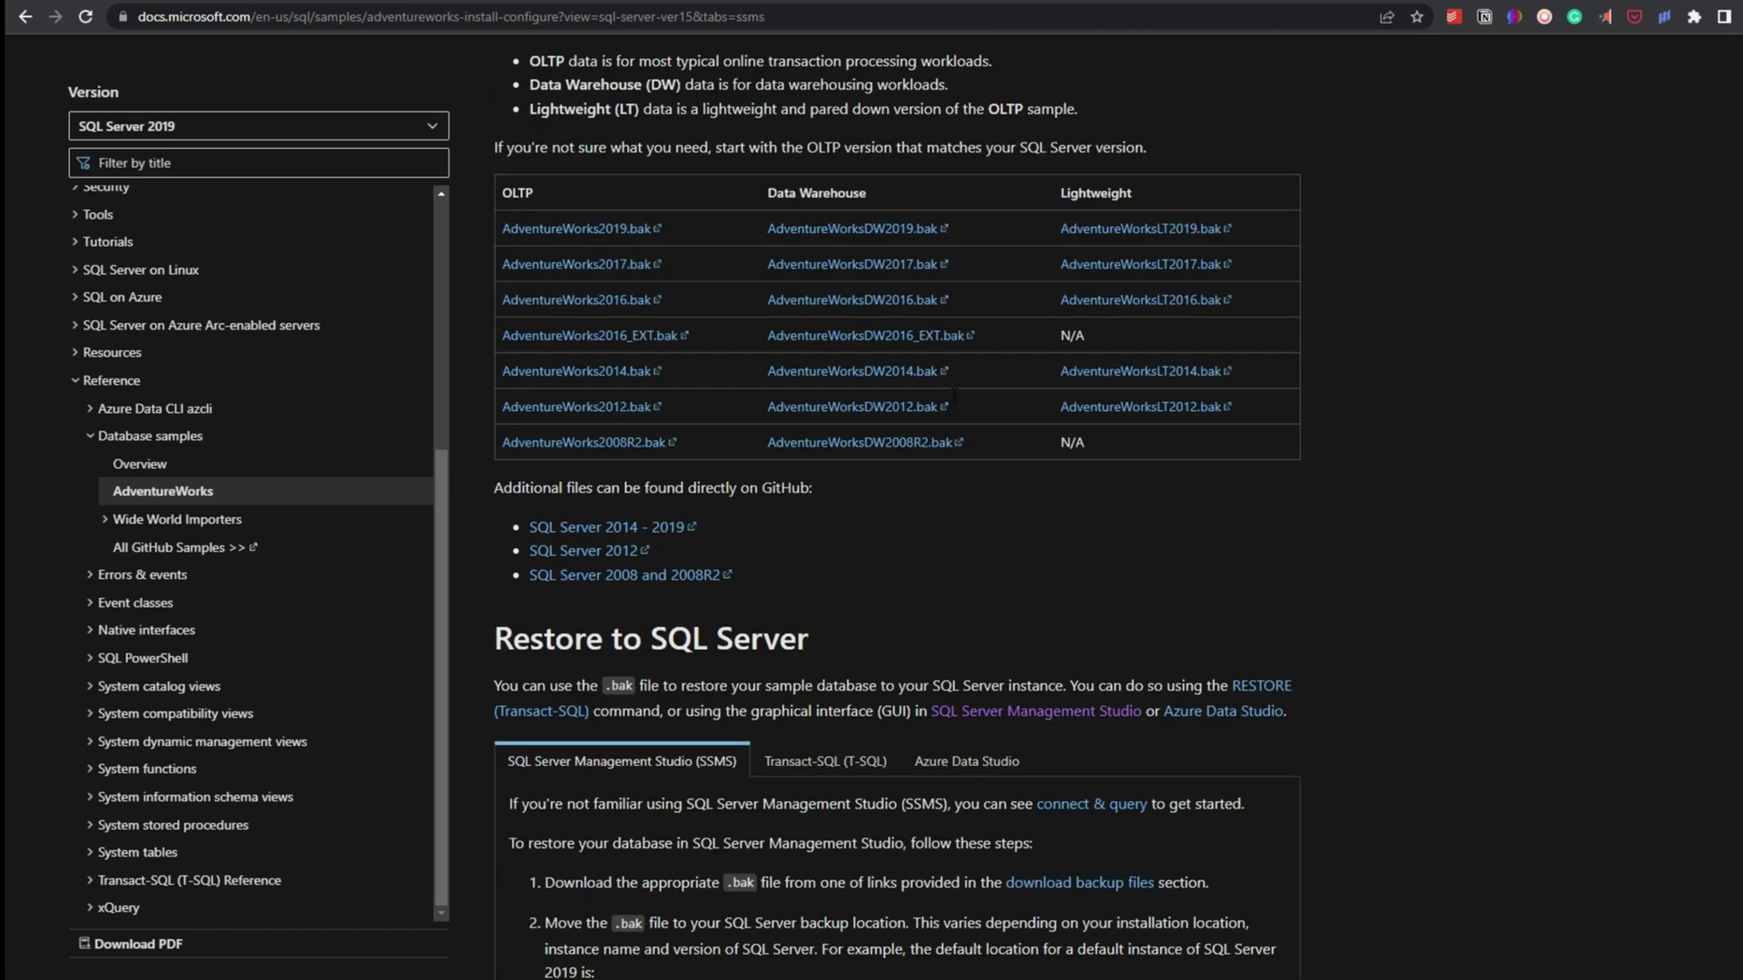
{"action": "scroll", "coordinate": [947, 411], "scroll_direction": "down", "scroll_amount": 9}
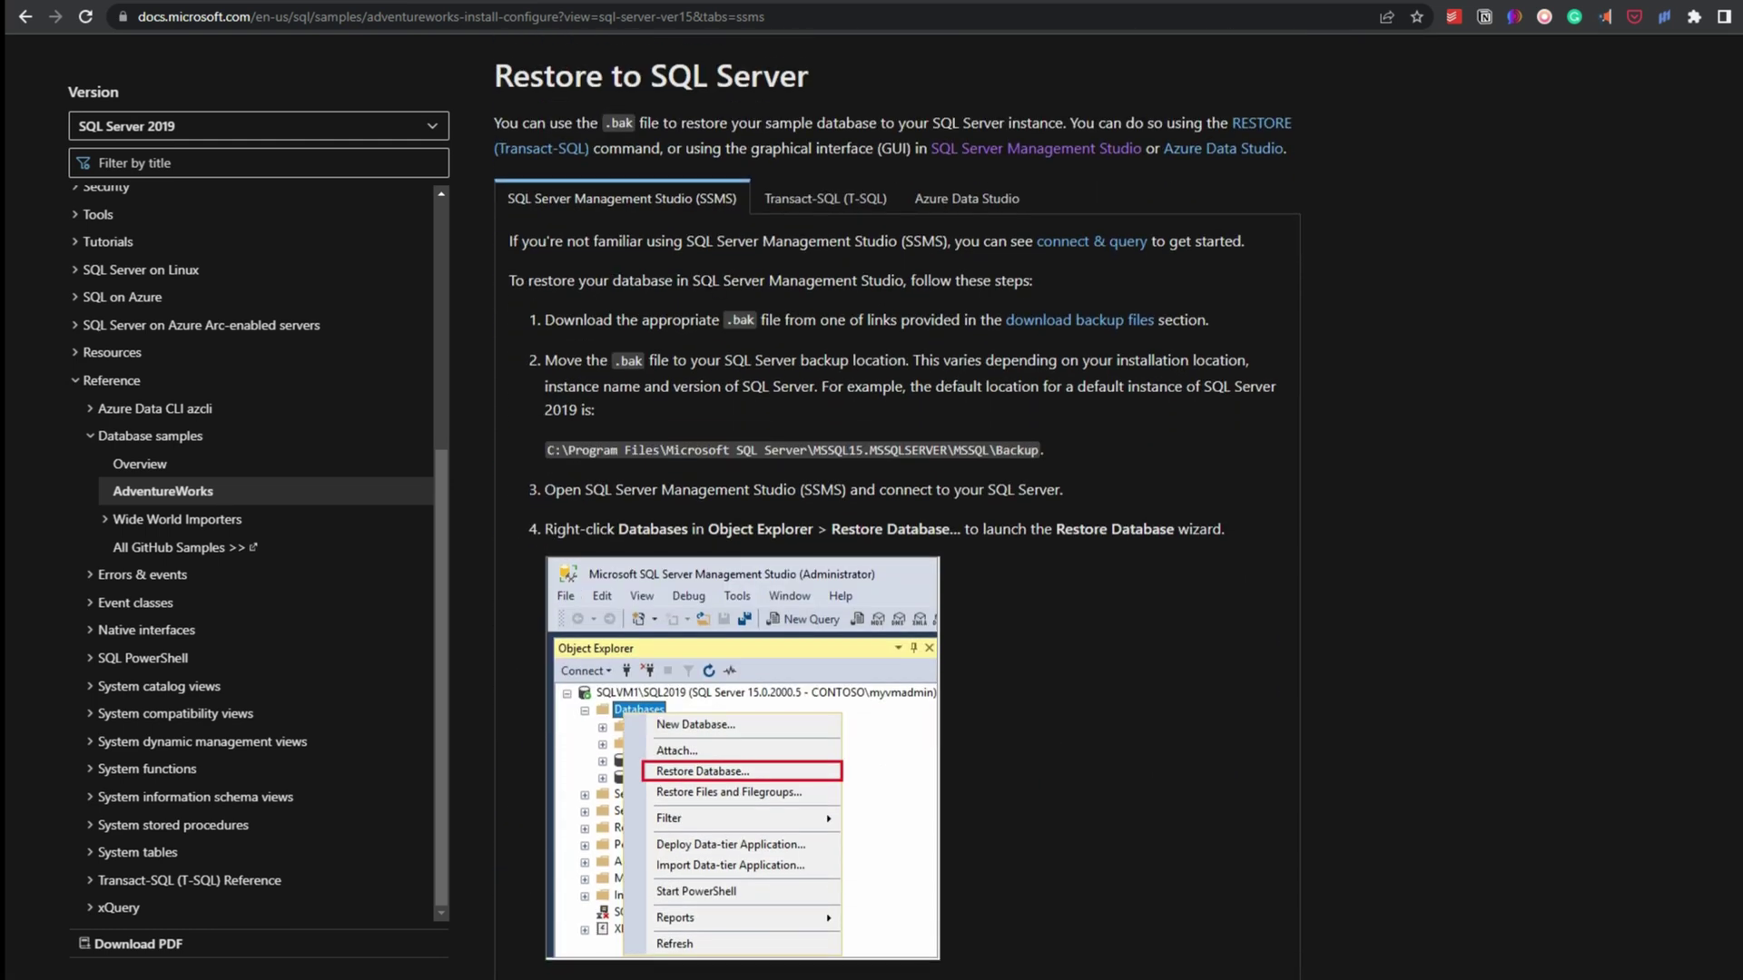
{"action": "scroll", "coordinate": [879, 362], "scroll_direction": "down", "scroll_amount": 3}
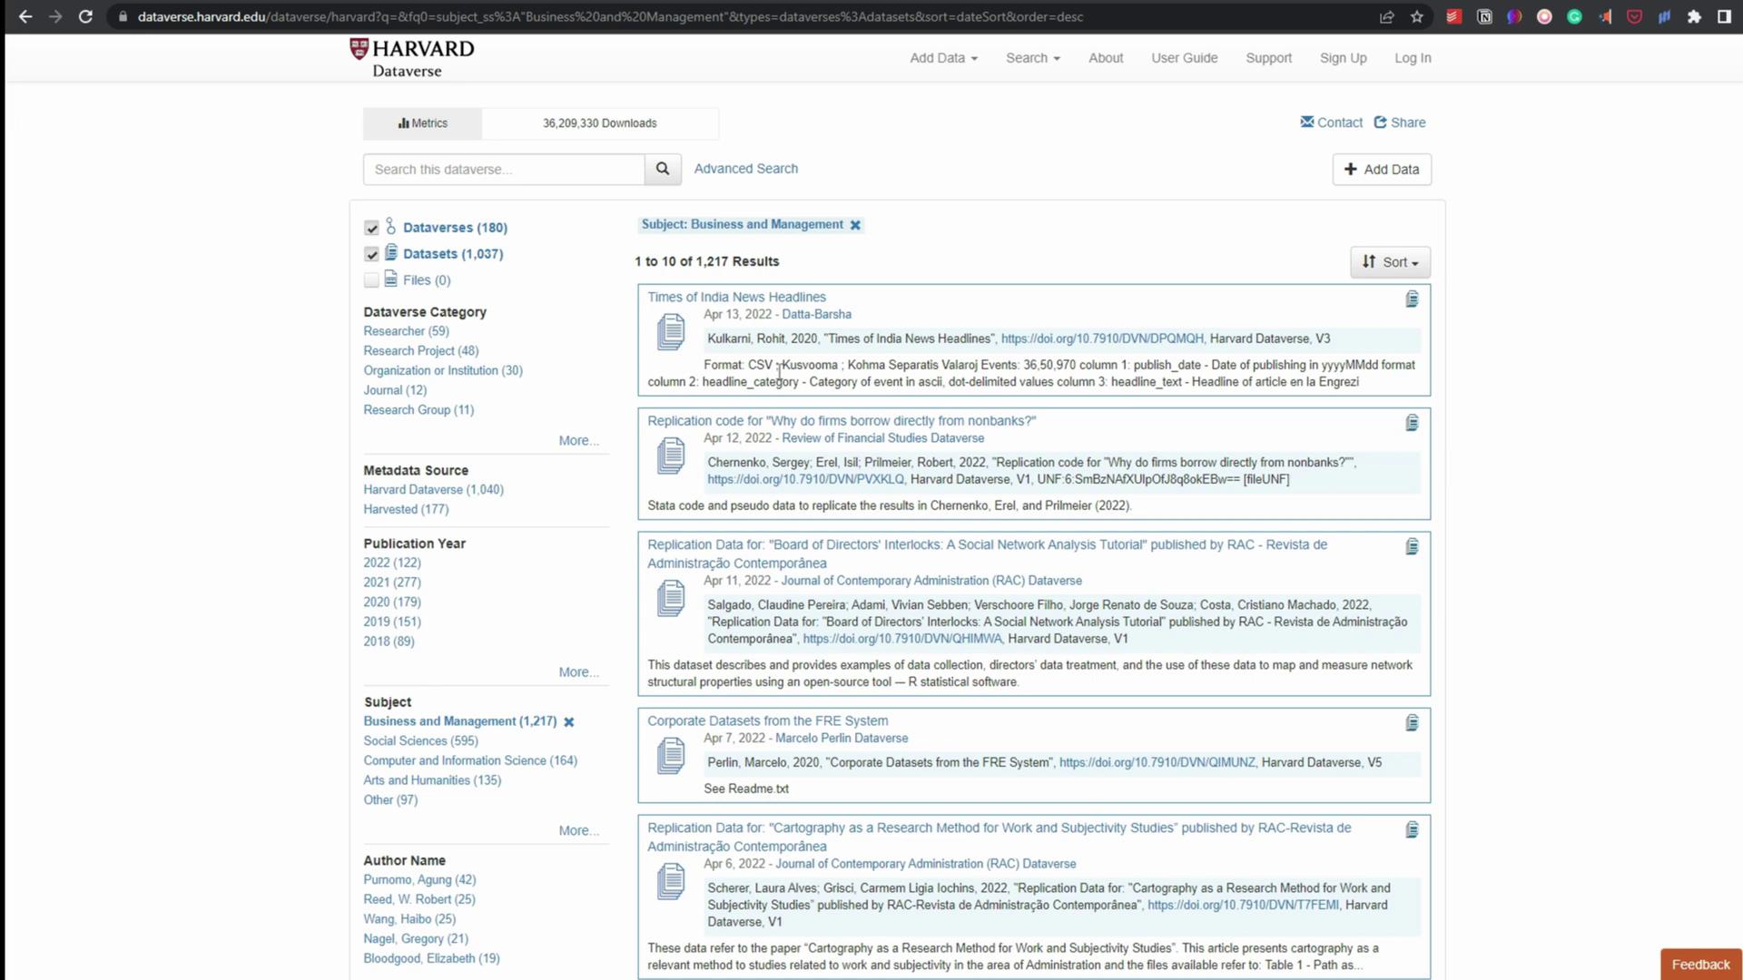
Open Times of India News Headlines and show download options for india-news-headlines.csv.
{"action": "left_click", "coordinate": [751, 302]}
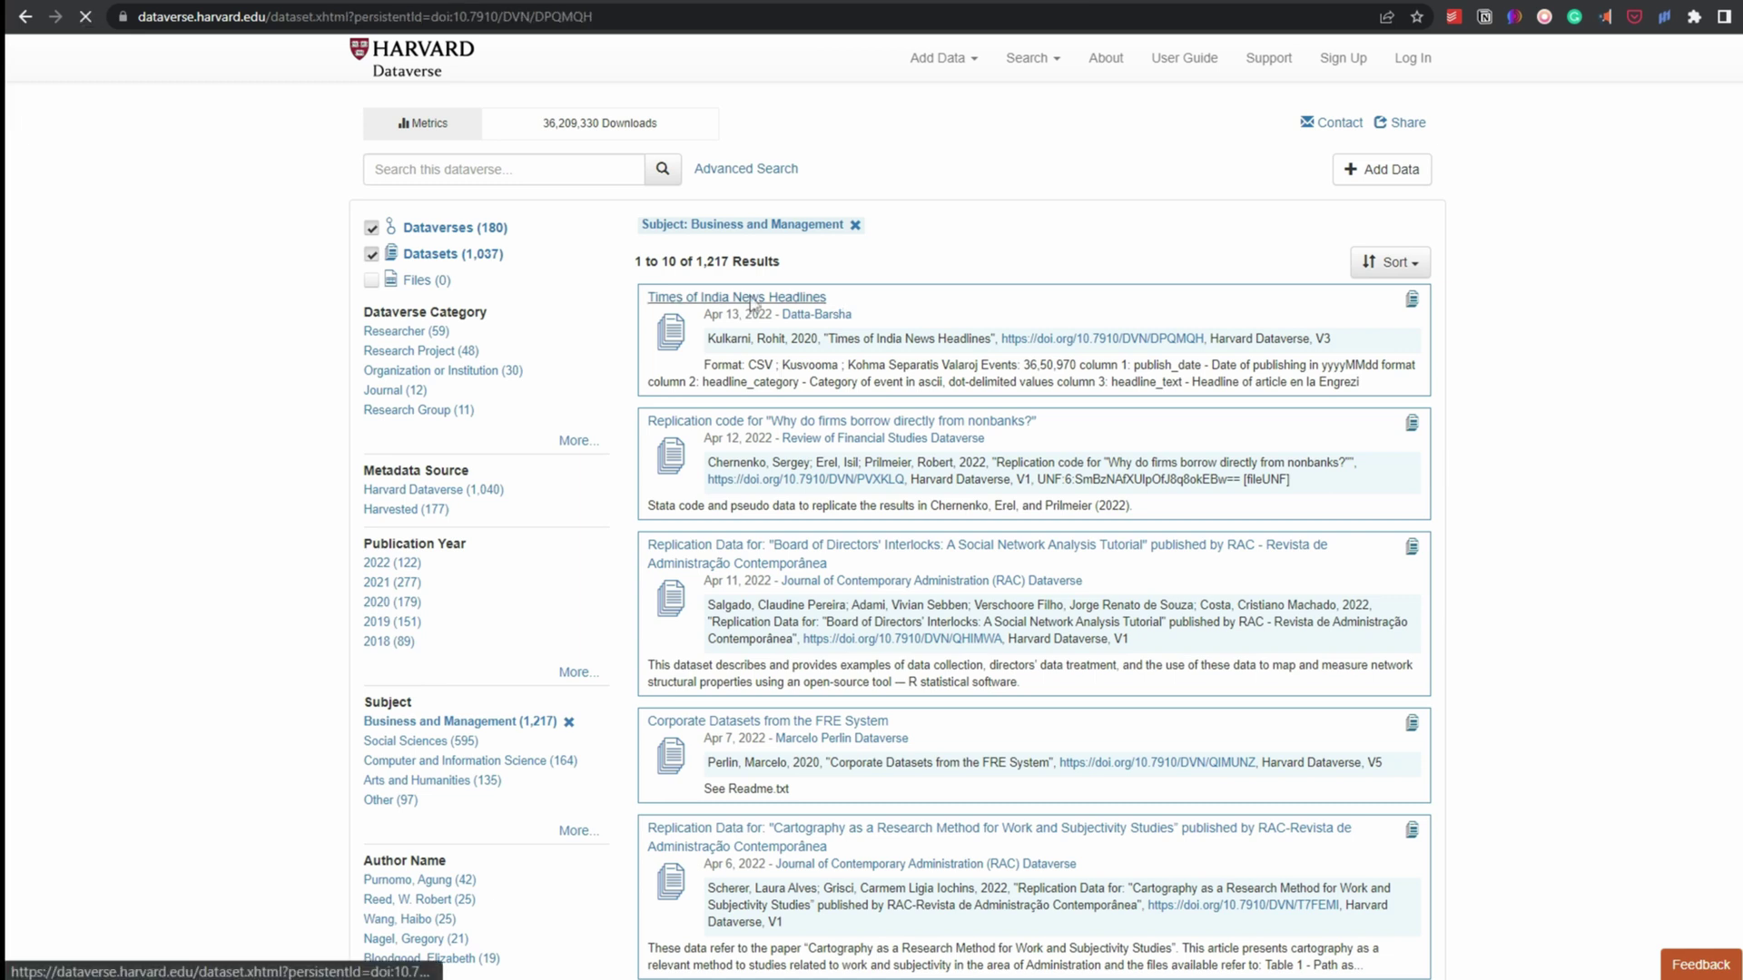
{"action": "scroll", "coordinate": [989, 562], "scroll_direction": "down", "scroll_amount": 3}
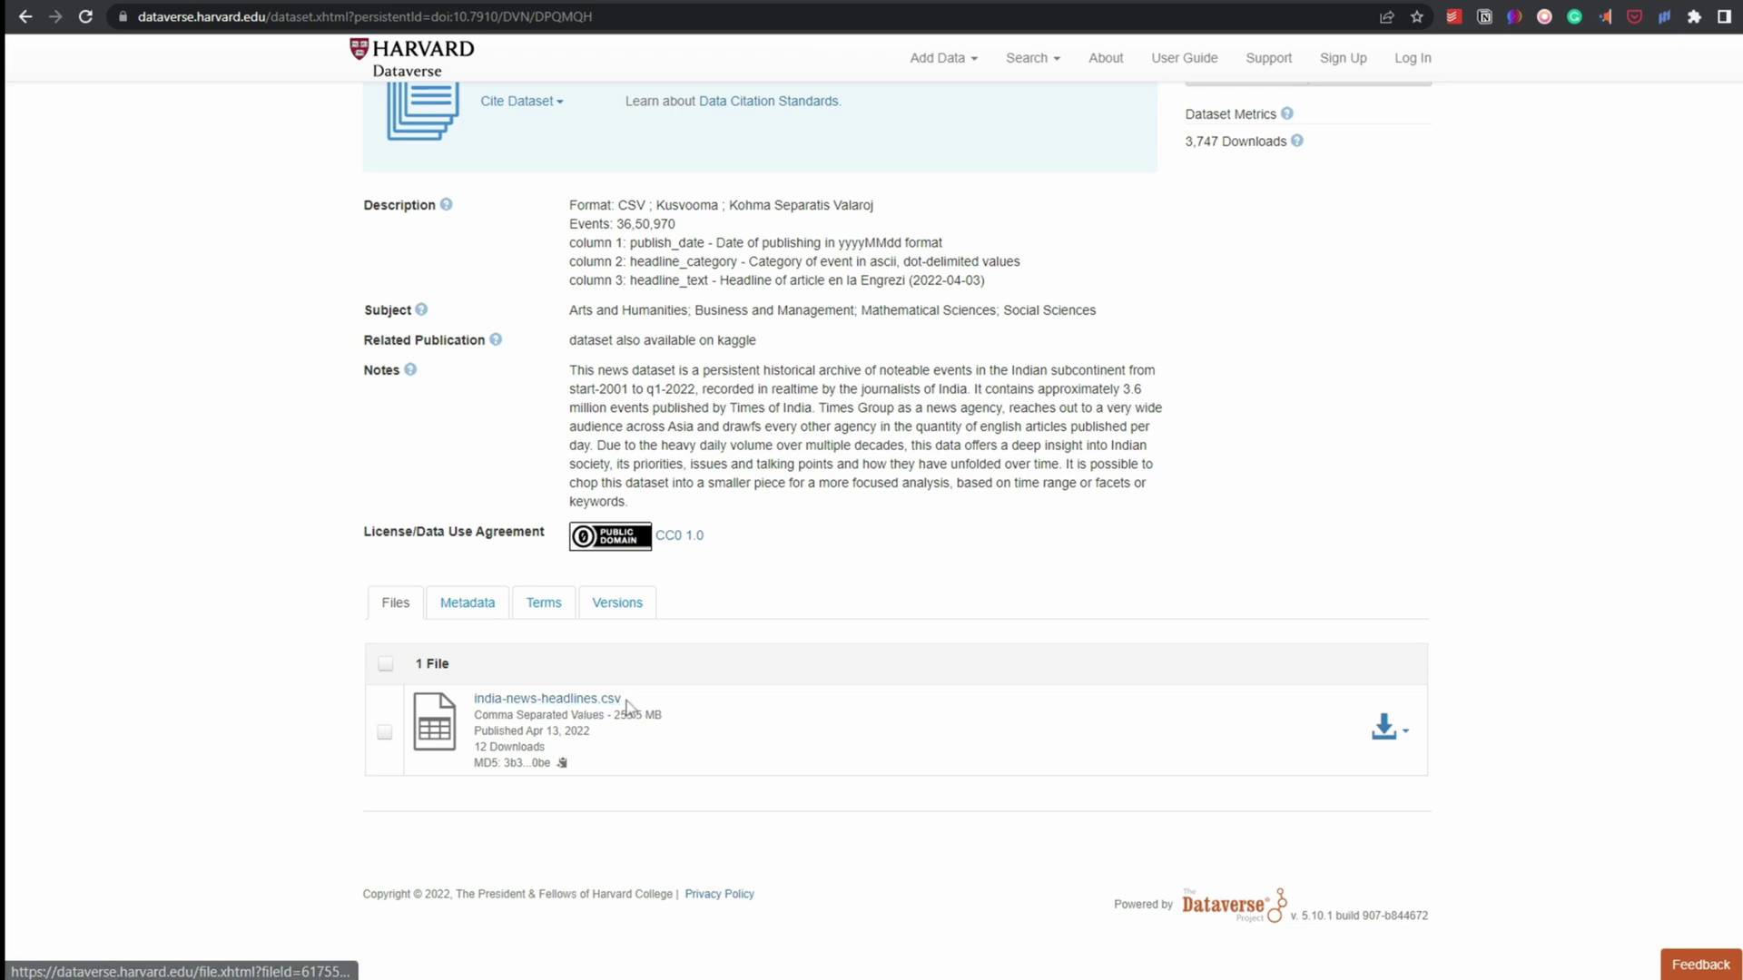
{"action": "left_click", "coordinate": [1401, 735]}
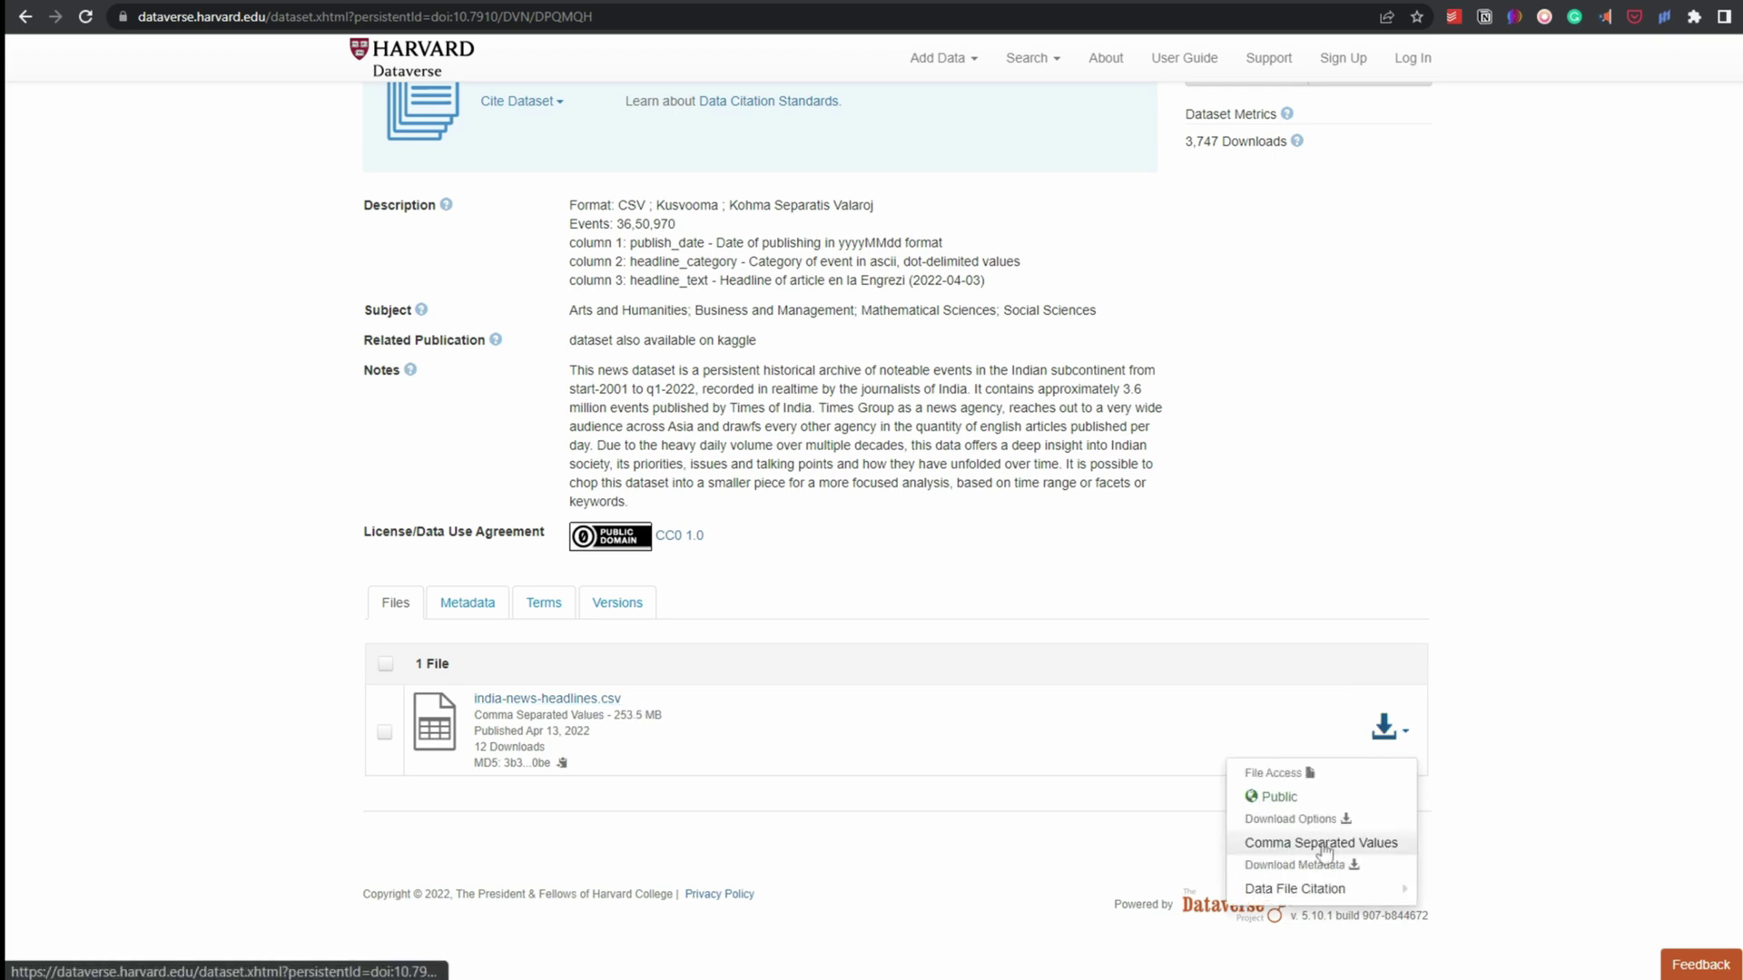
Download india-news-headlines as Comma Separated Values and scroll through its rows in Excel.
{"action": "left_click", "coordinate": [1321, 842]}
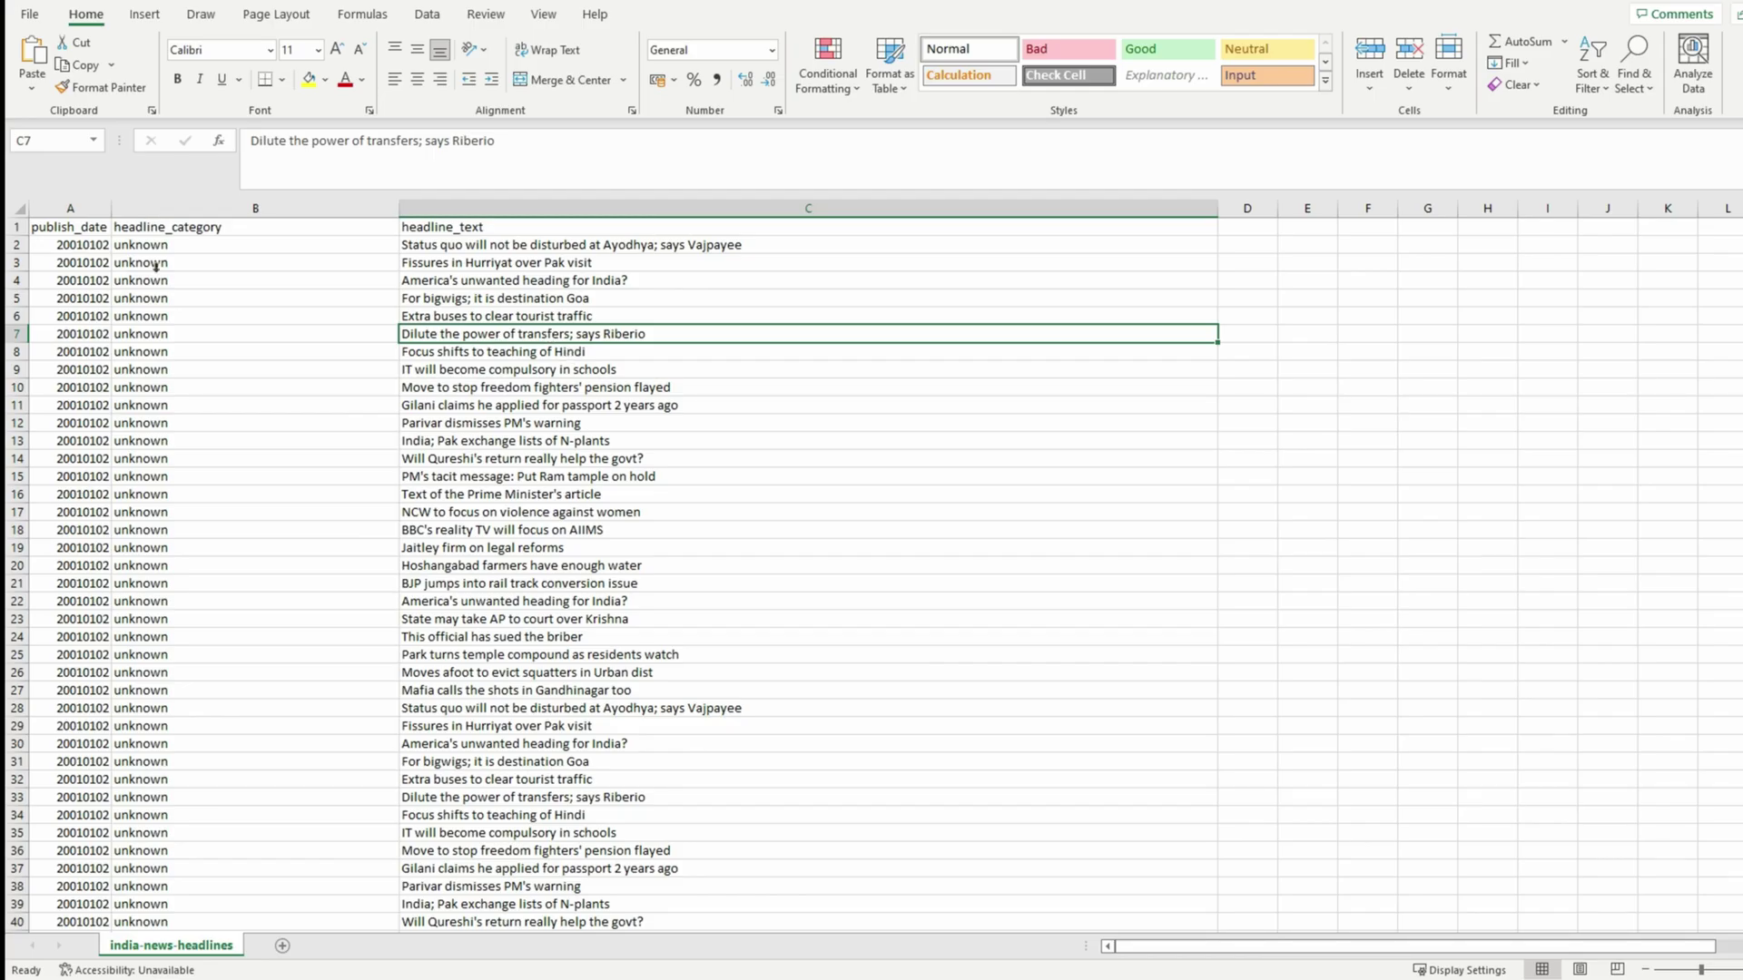
{"action": "scroll", "coordinate": [539, 398], "scroll_direction": "down", "scroll_amount": 5}
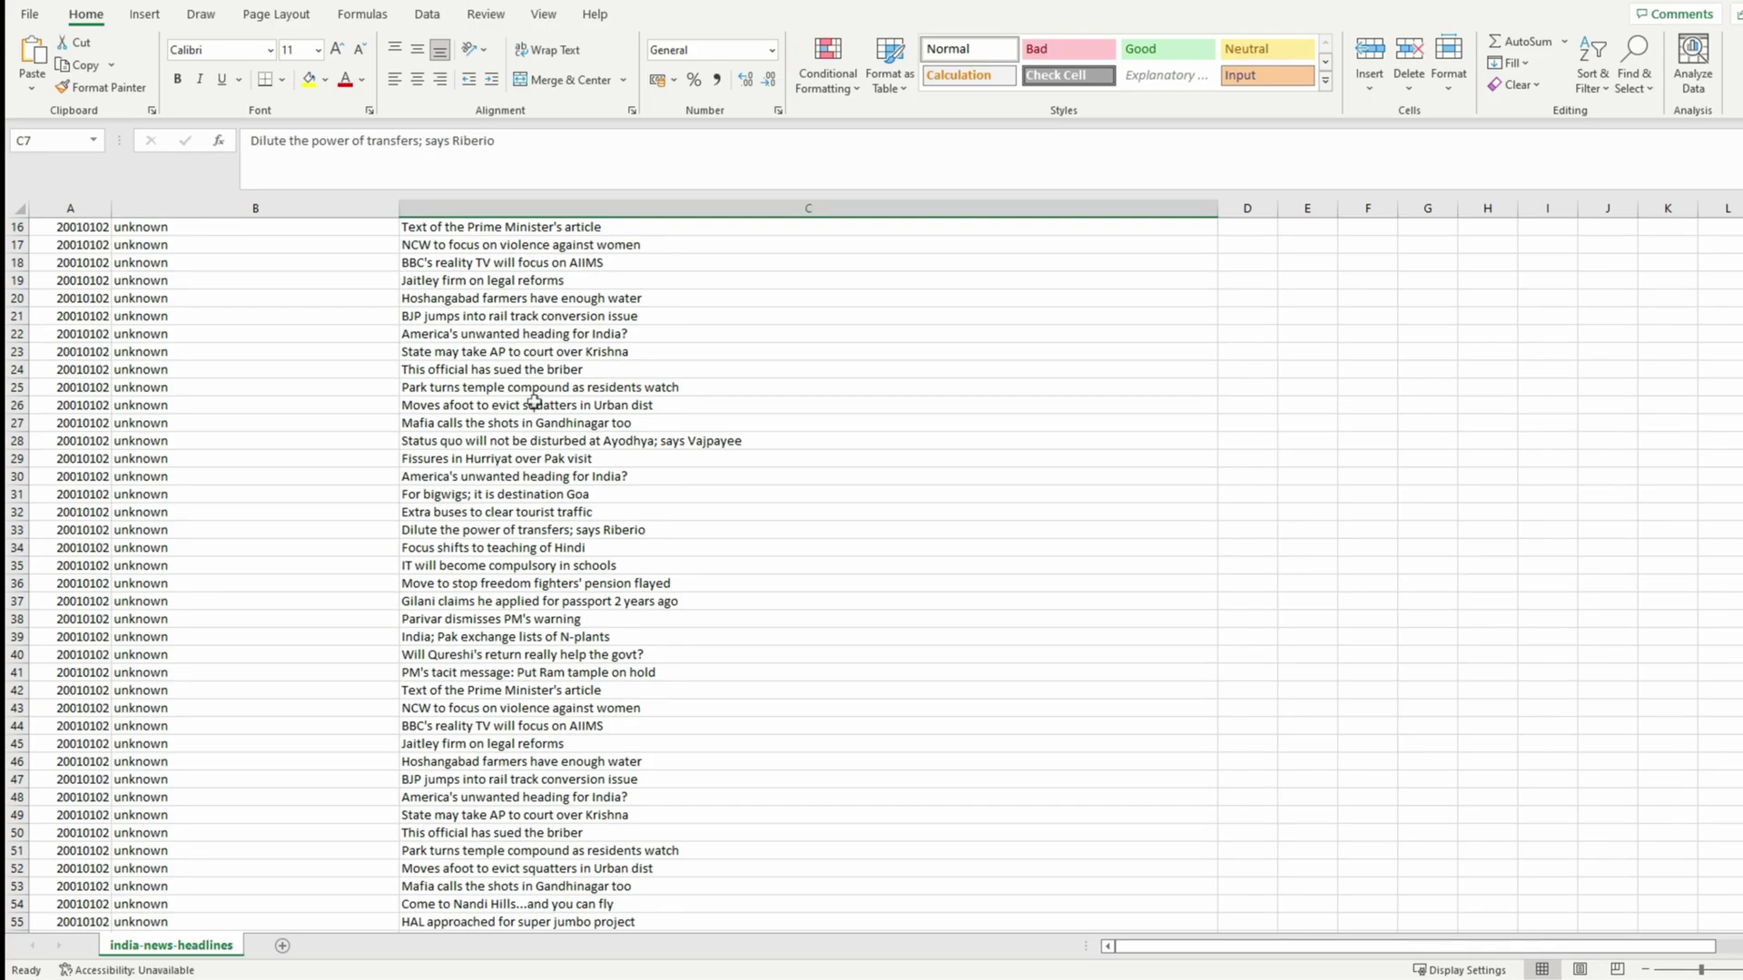
{"action": "scroll", "coordinate": [540, 398], "scroll_direction": "up", "scroll_amount": 5}
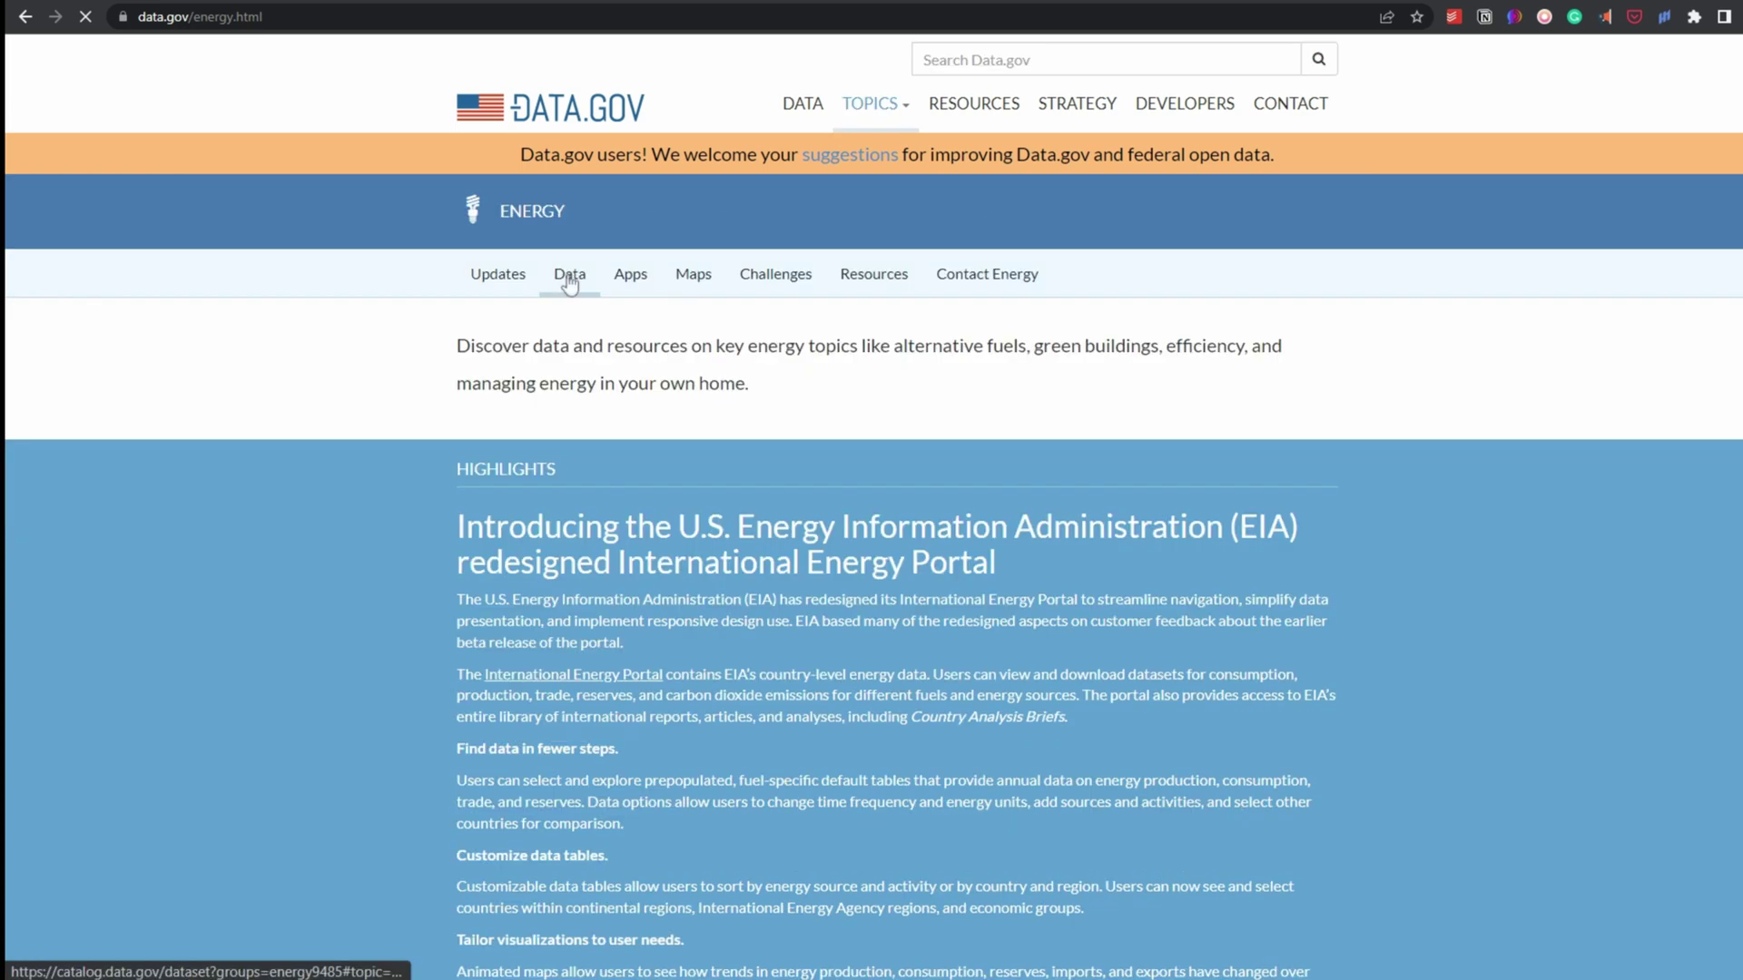
Browse Data.gov's Energy datasets, then show data.gov.uk Health results filtered to the .XLSX format.
{"action": "left_click", "coordinate": [568, 277]}
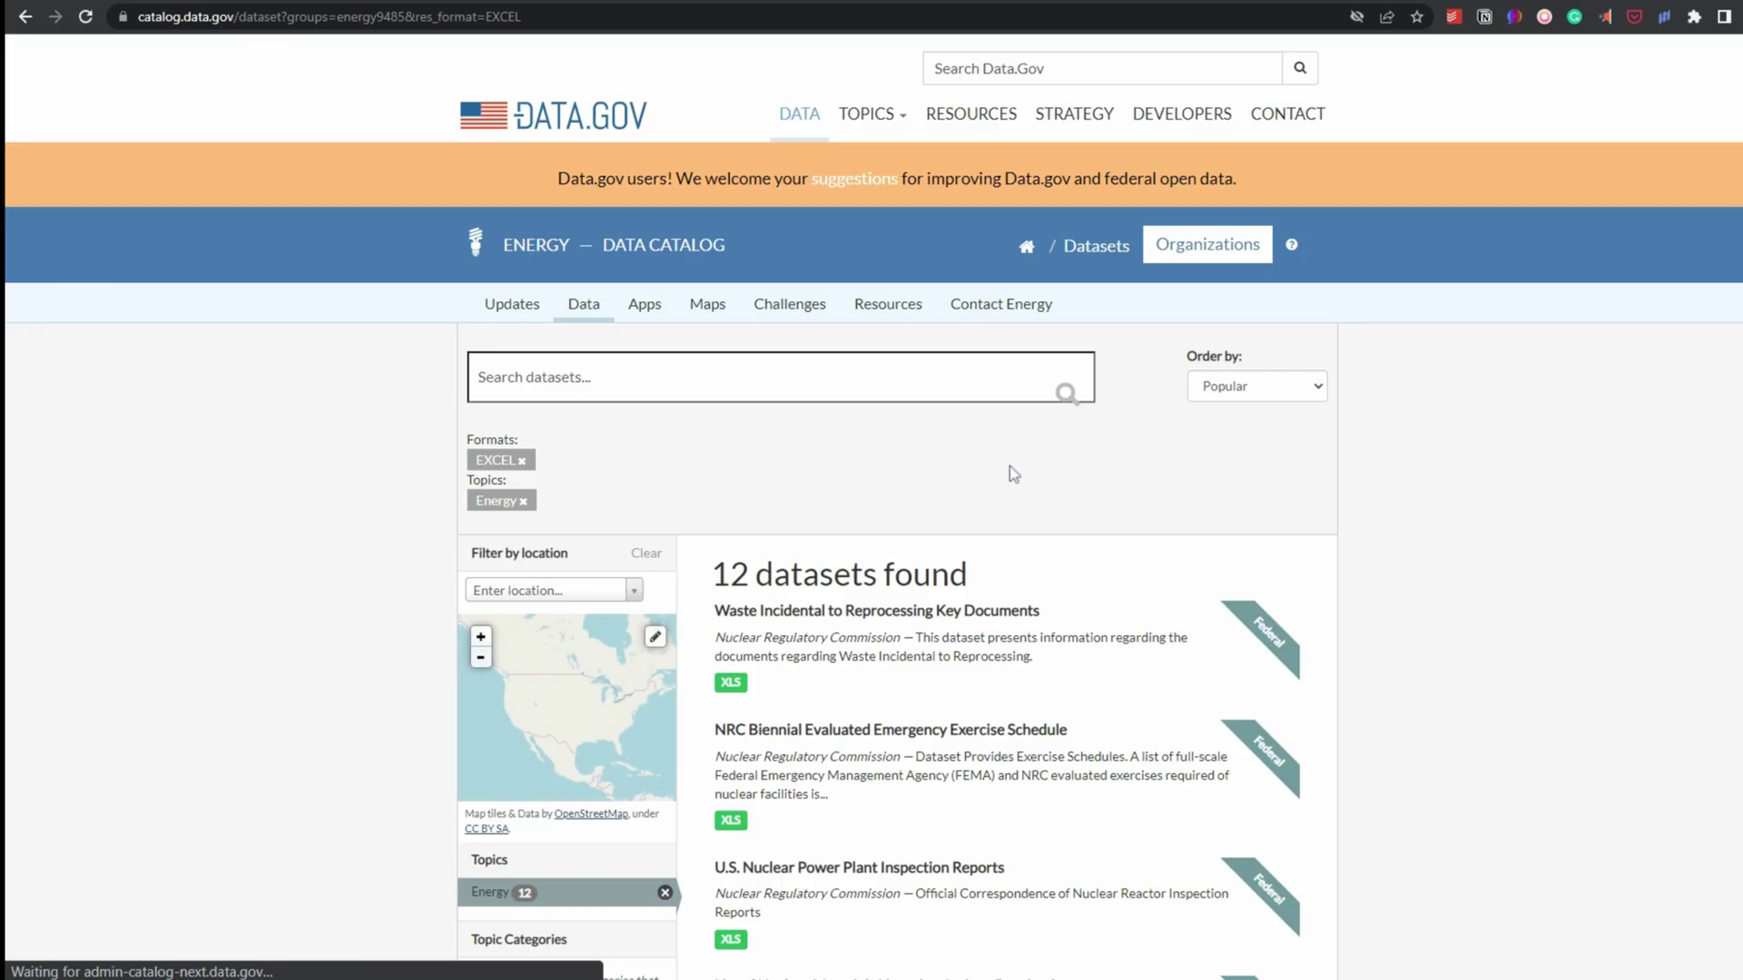
{"action": "scroll", "coordinate": [1010, 466], "scroll_direction": "down", "scroll_amount": 6}
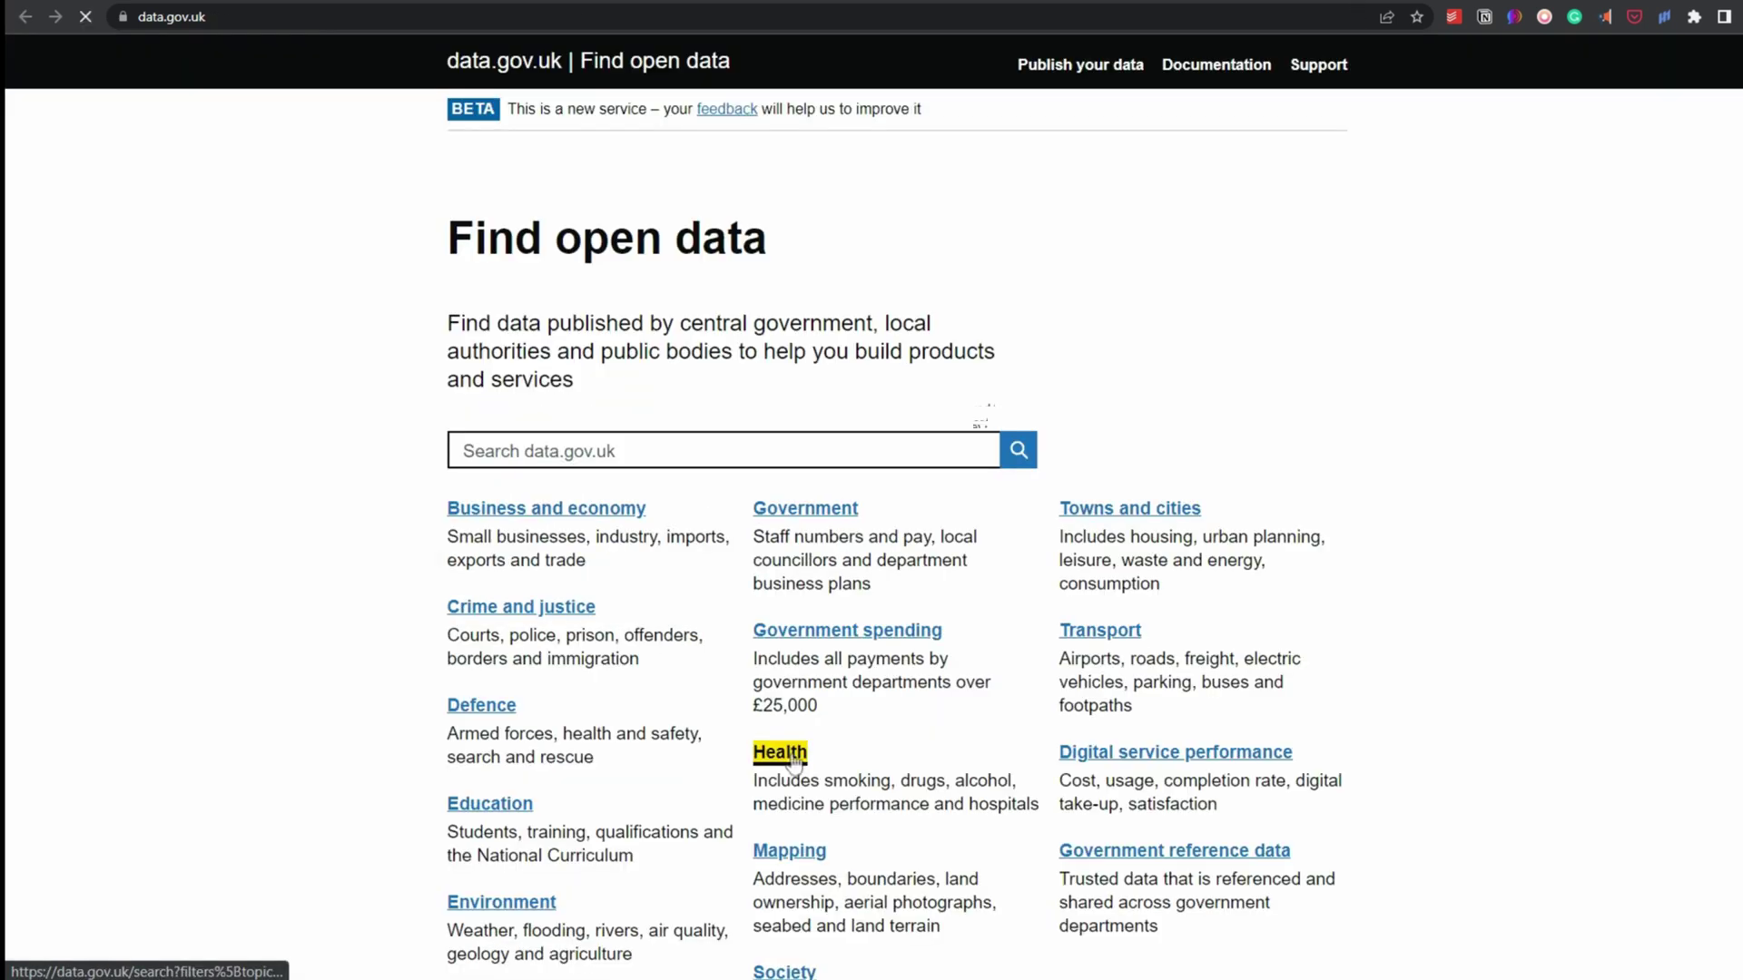
{"action": "left_click", "coordinate": [790, 757]}
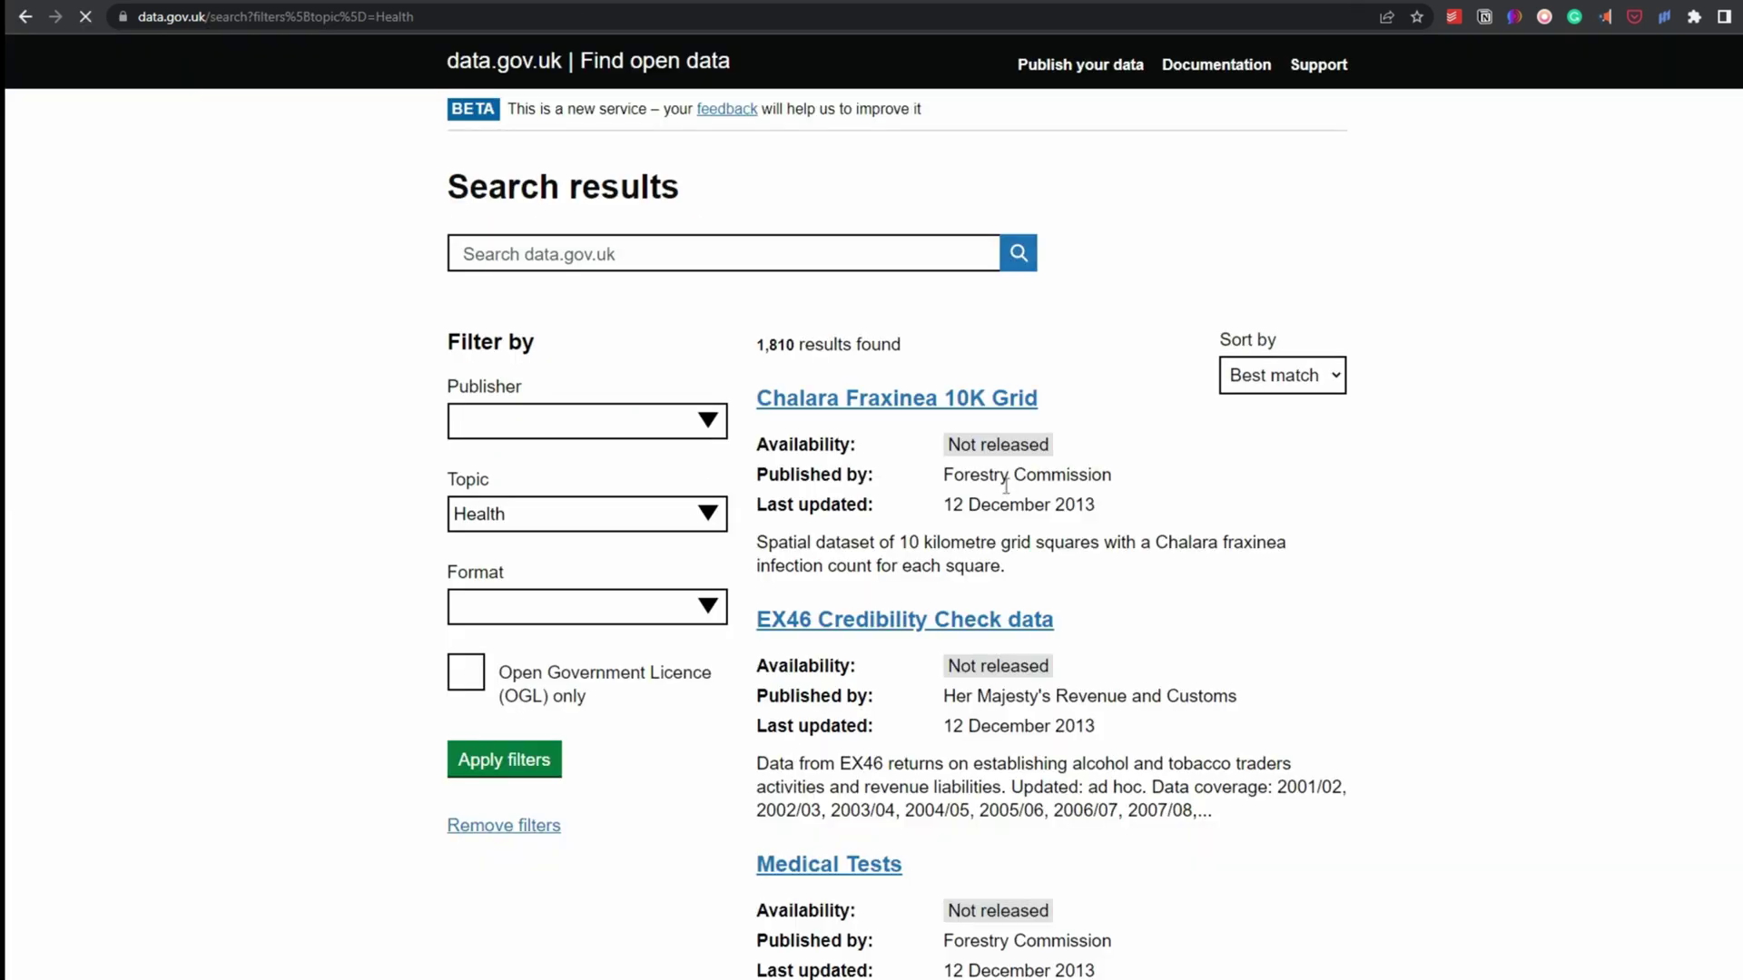
{"action": "left_click", "coordinate": [713, 607]}
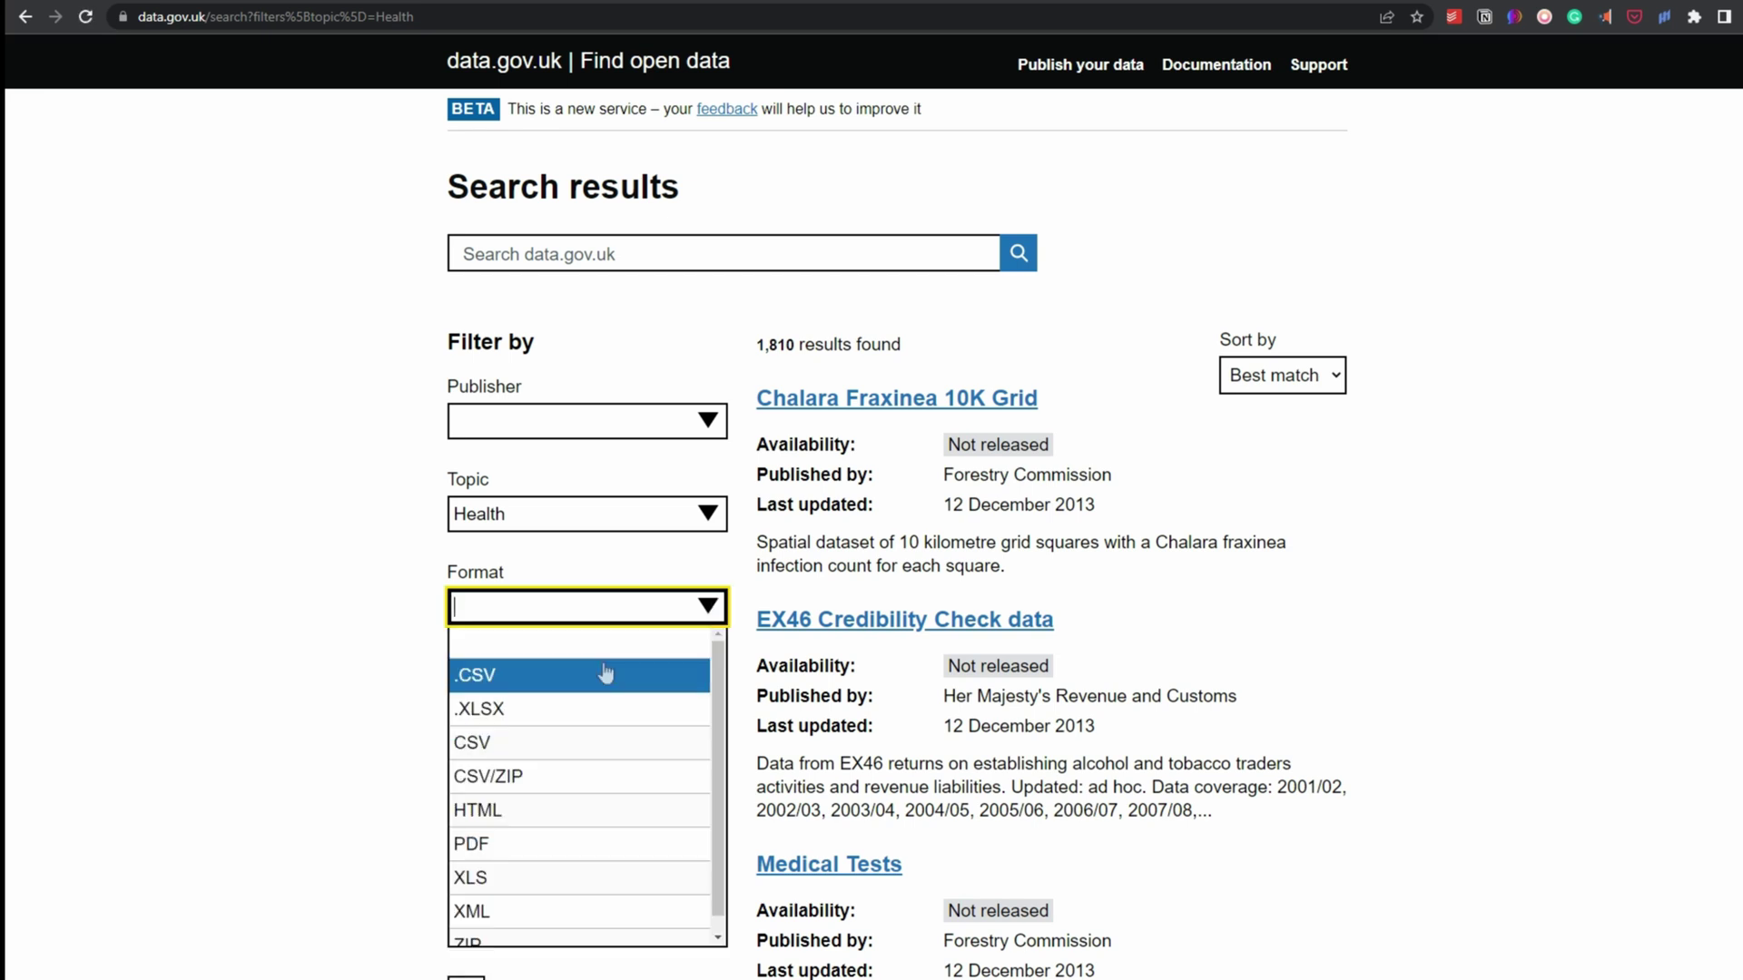
{"action": "scroll", "coordinate": [575, 848], "scroll_direction": "down", "scroll_amount": 1}
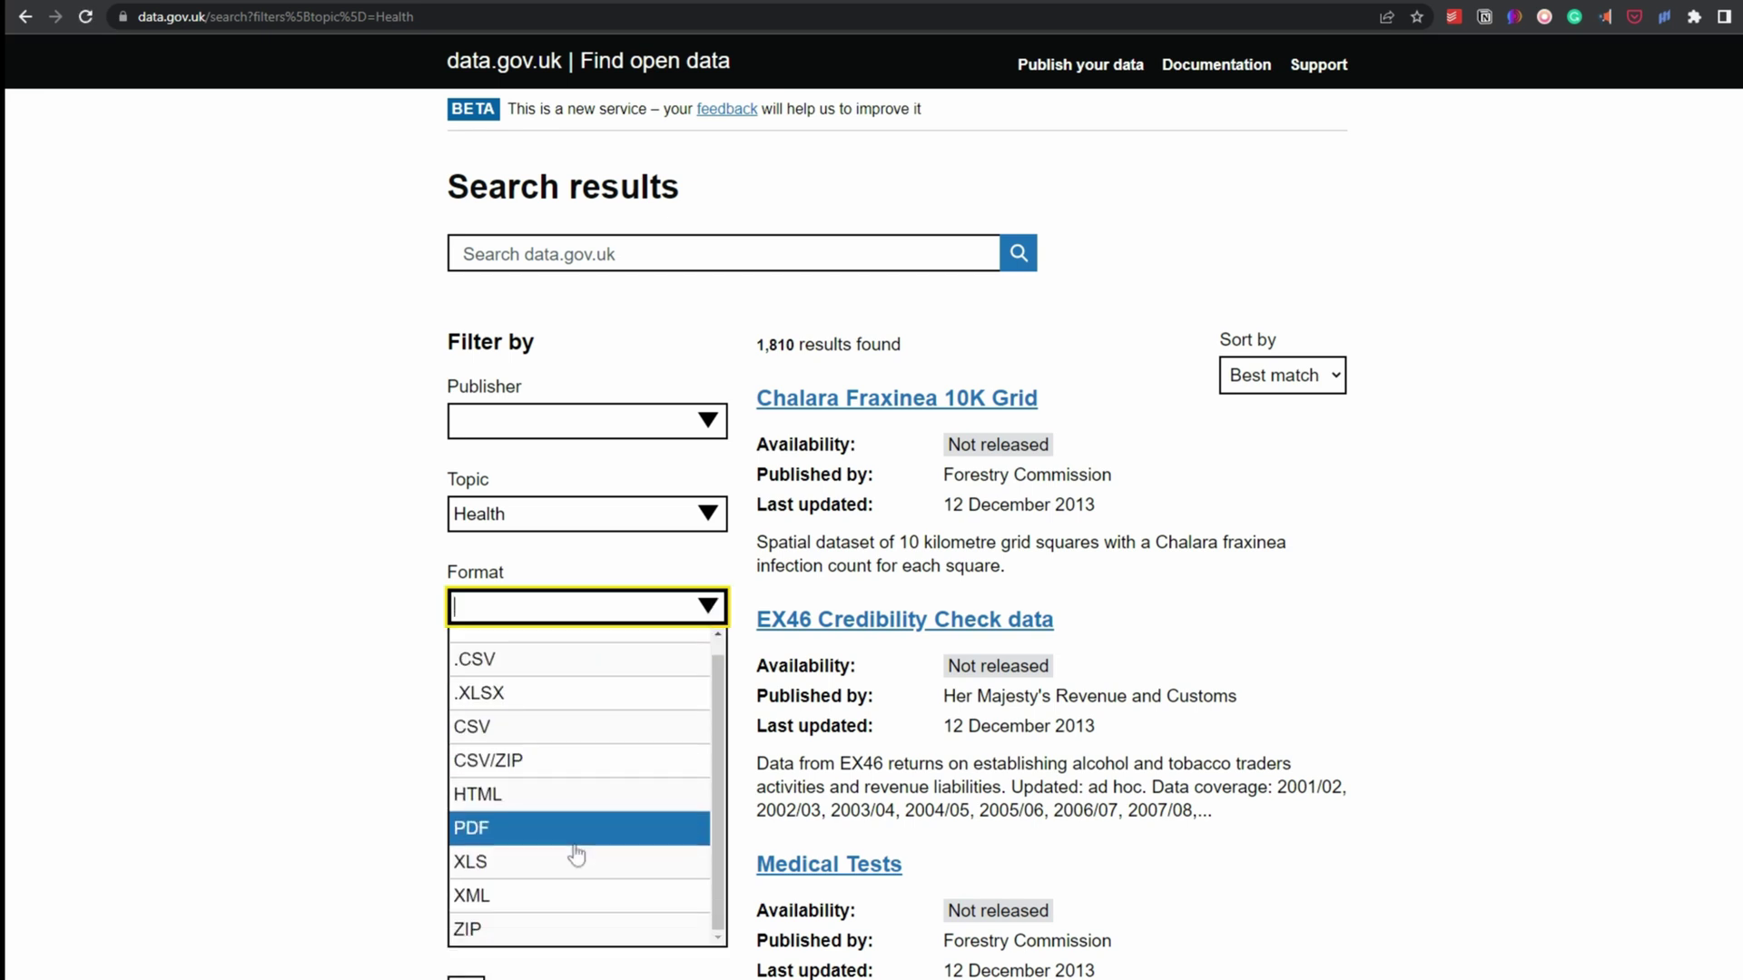
{"action": "left_click", "coordinate": [587, 695]}
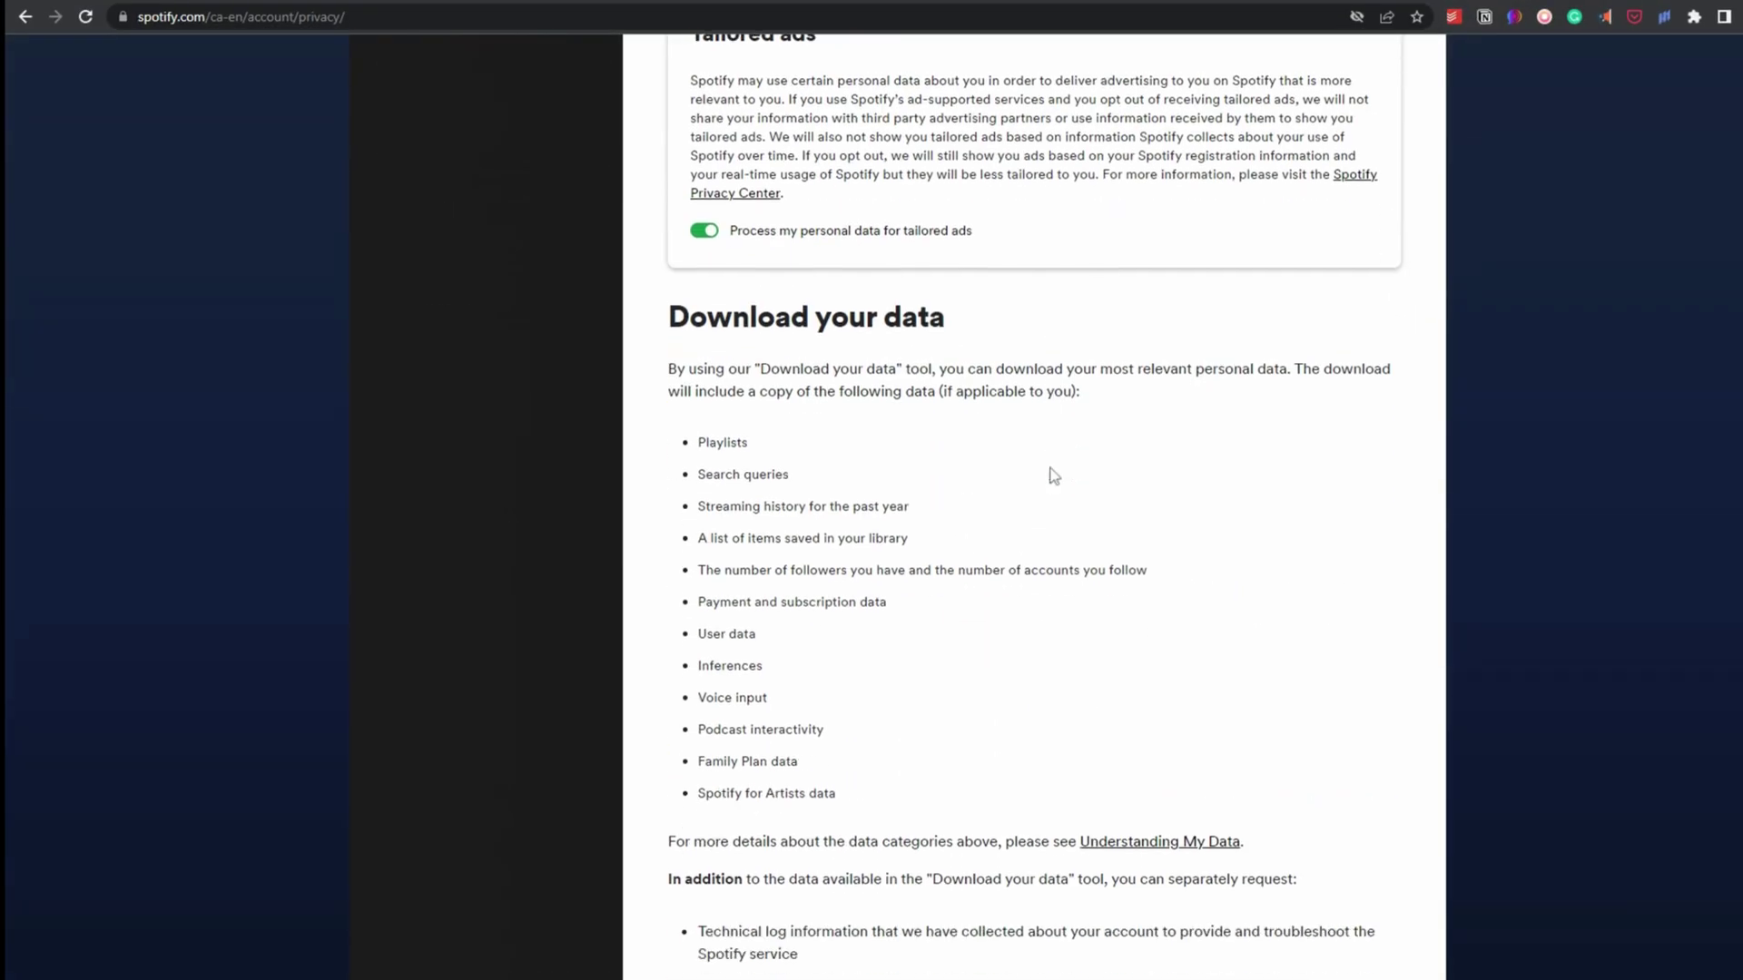
{"action": "scroll", "coordinate": [917, 465], "scroll_direction": "down", "scroll_amount": 4}
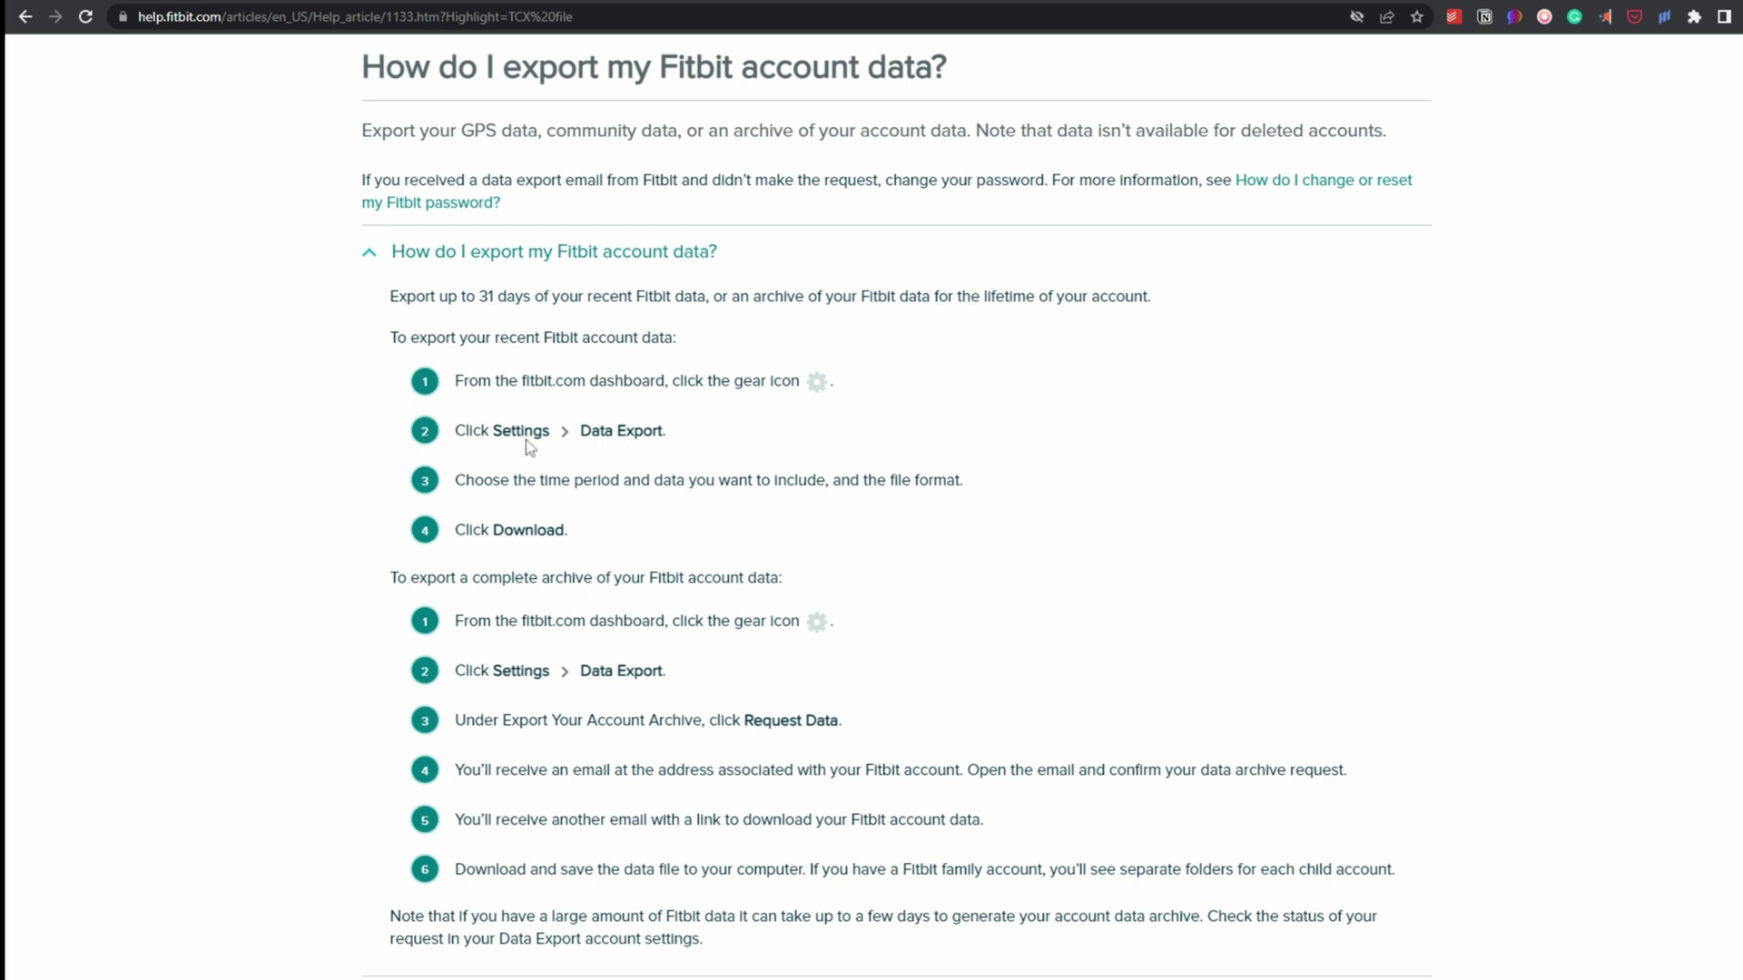
{"action": "scroll", "coordinate": [669, 513], "scroll_direction": "down", "scroll_amount": 2}
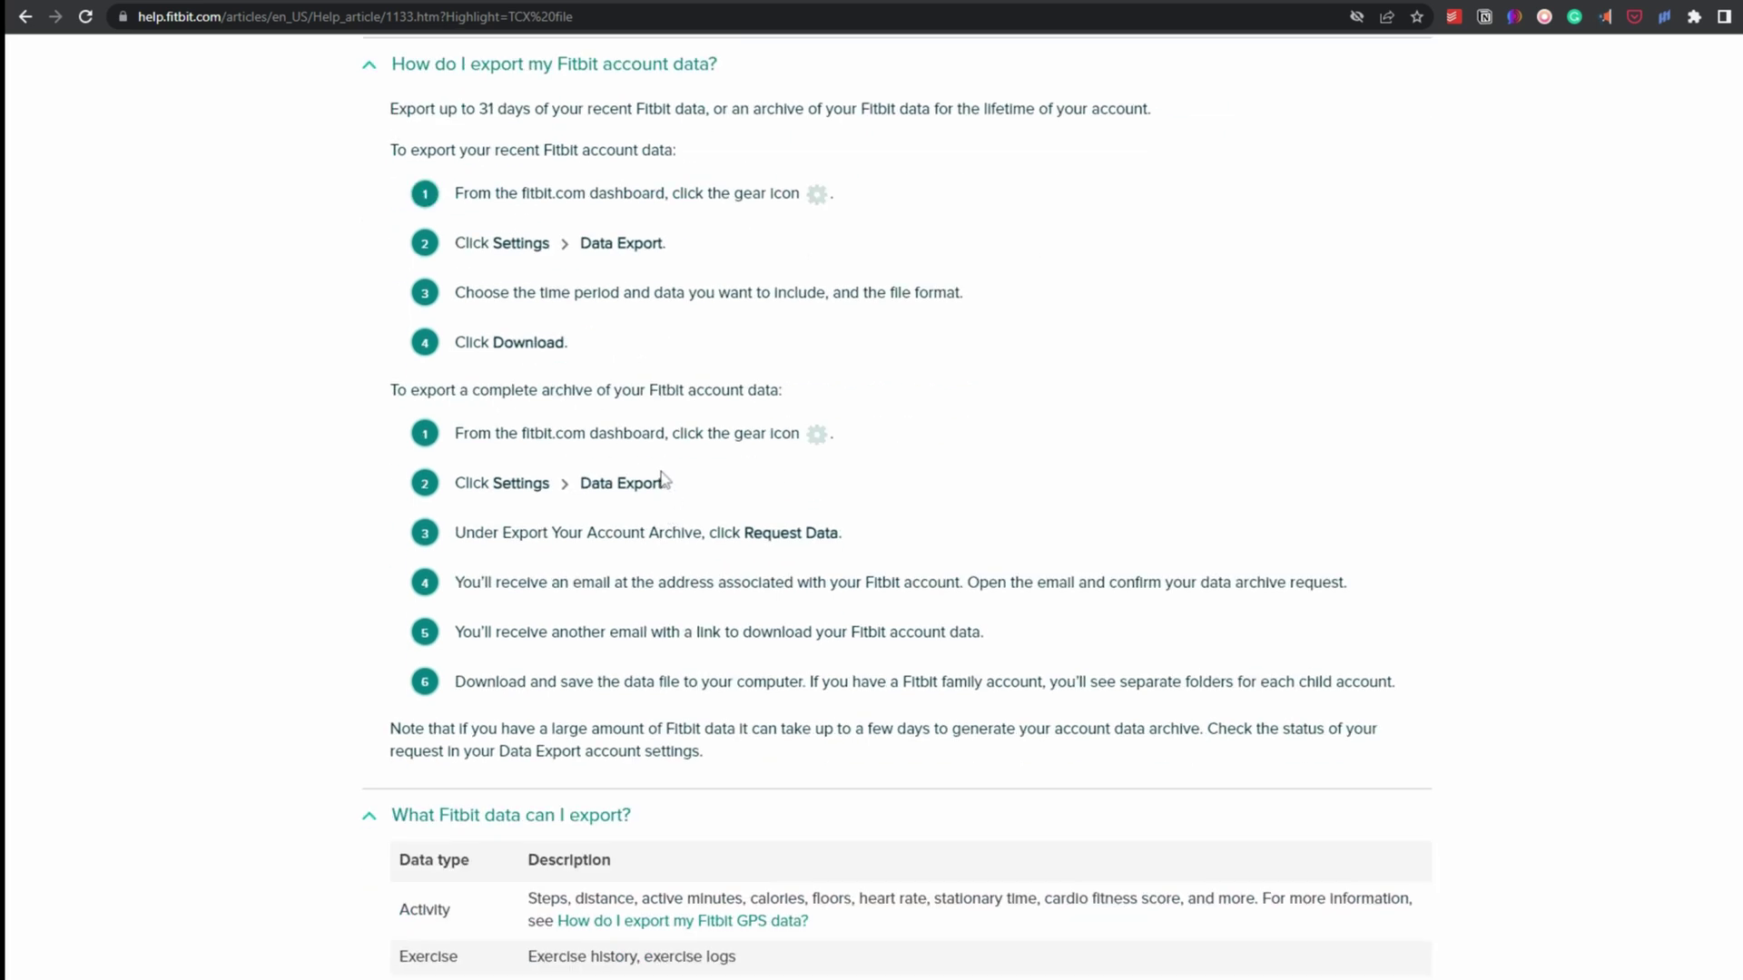
{"action": "scroll", "coordinate": [664, 481], "scroll_direction": "down", "scroll_amount": 2}
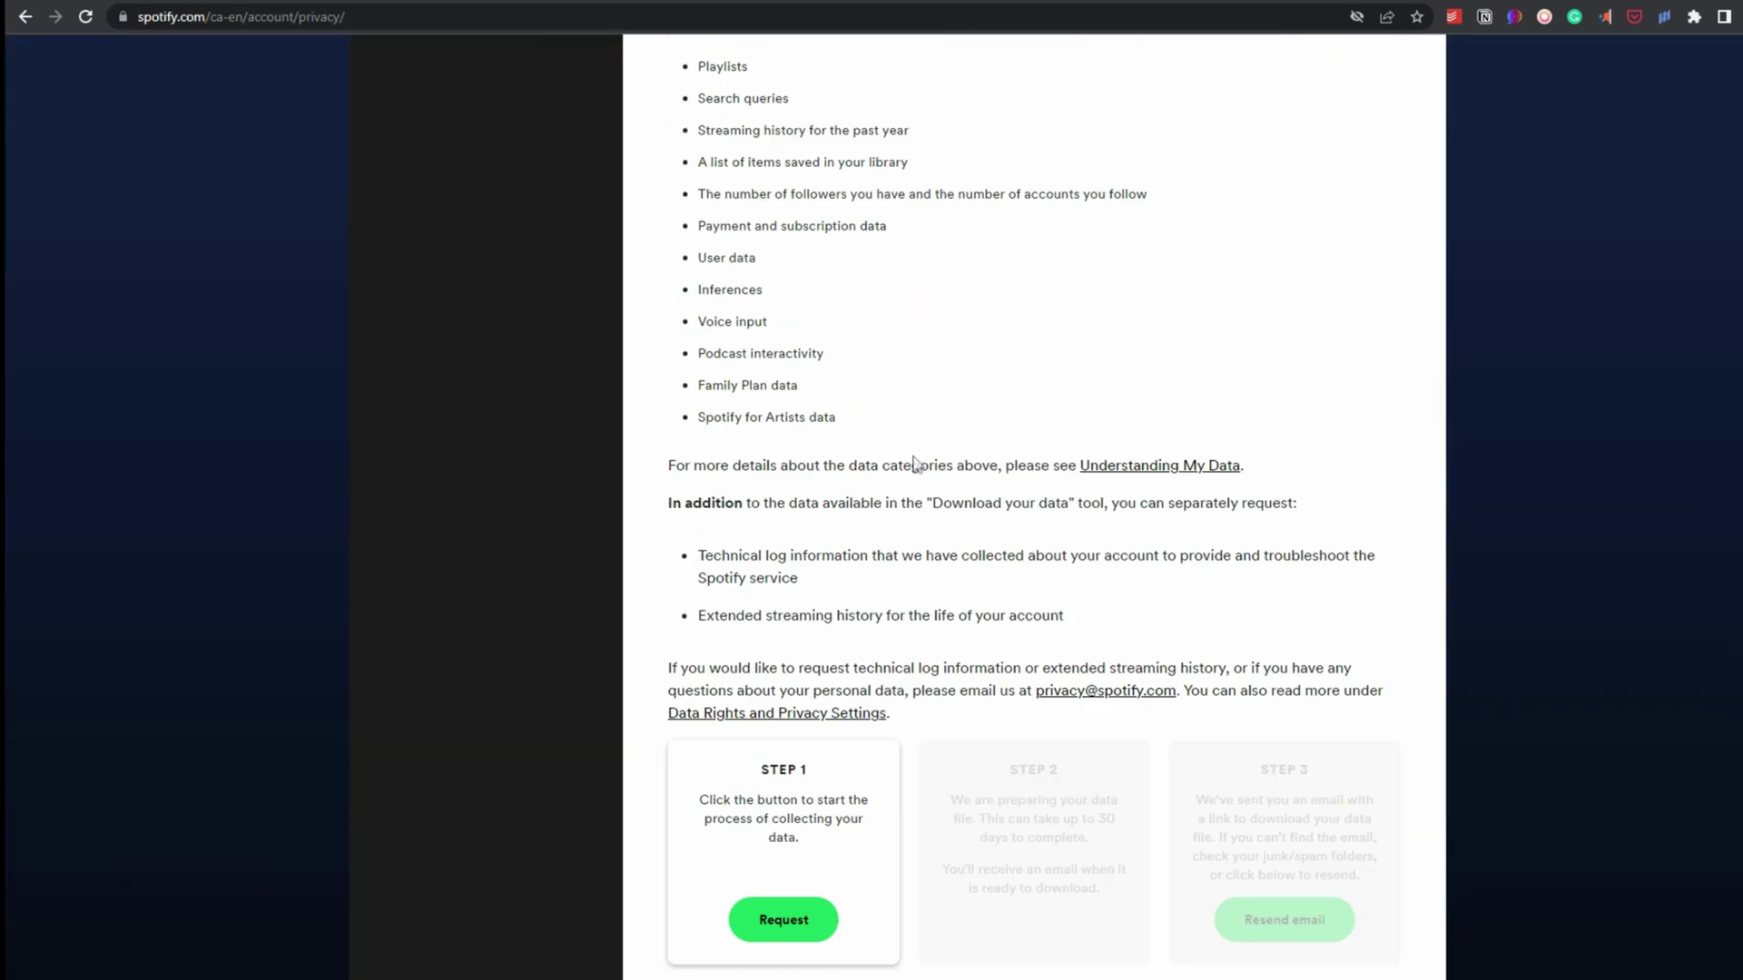
{"action": "scroll", "coordinate": [951, 615], "scroll_direction": "down", "scroll_amount": 2}
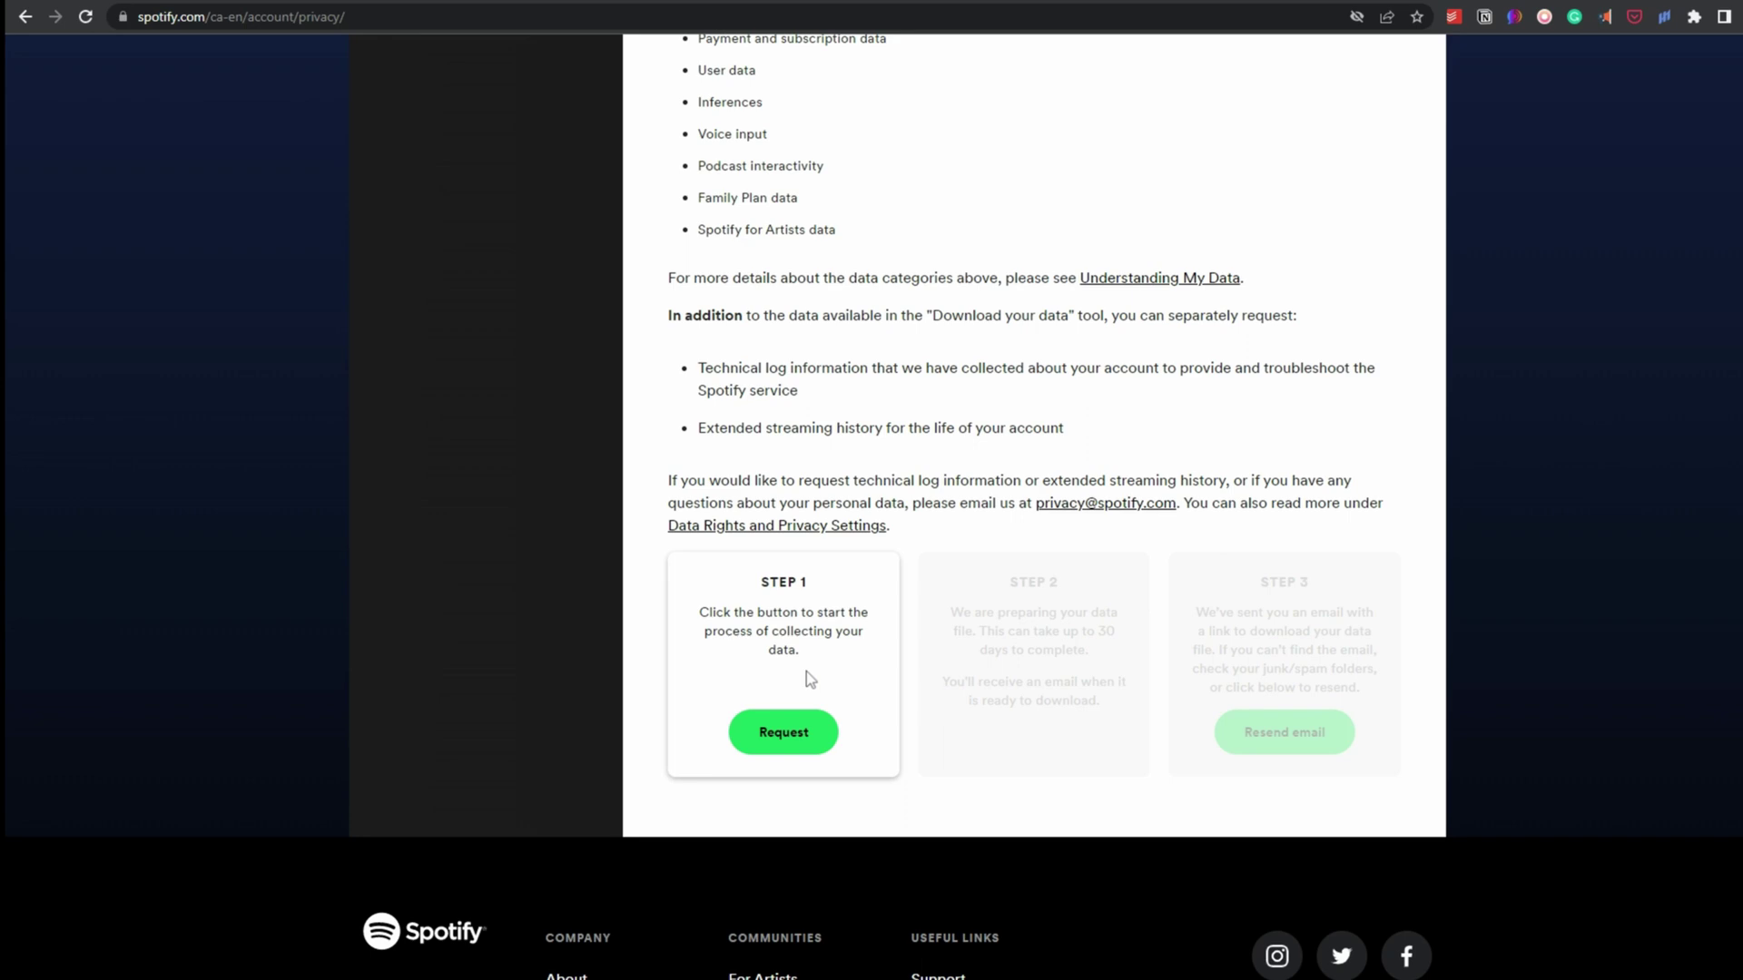